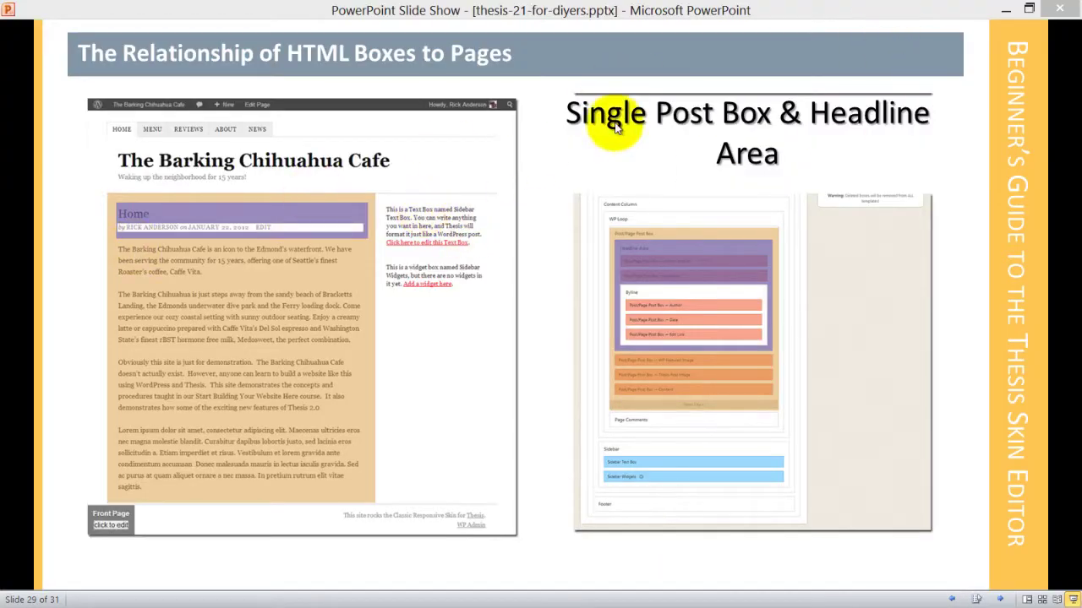
Step: Minimize the PowerPoint slideshow so Chrome shows the Barking Chihuahua Cafe site
click(1005, 10)
Step: Close DevTools, then drag Nav Menu below Header in the Home template and save it
scroll(396, 248, up, 3)
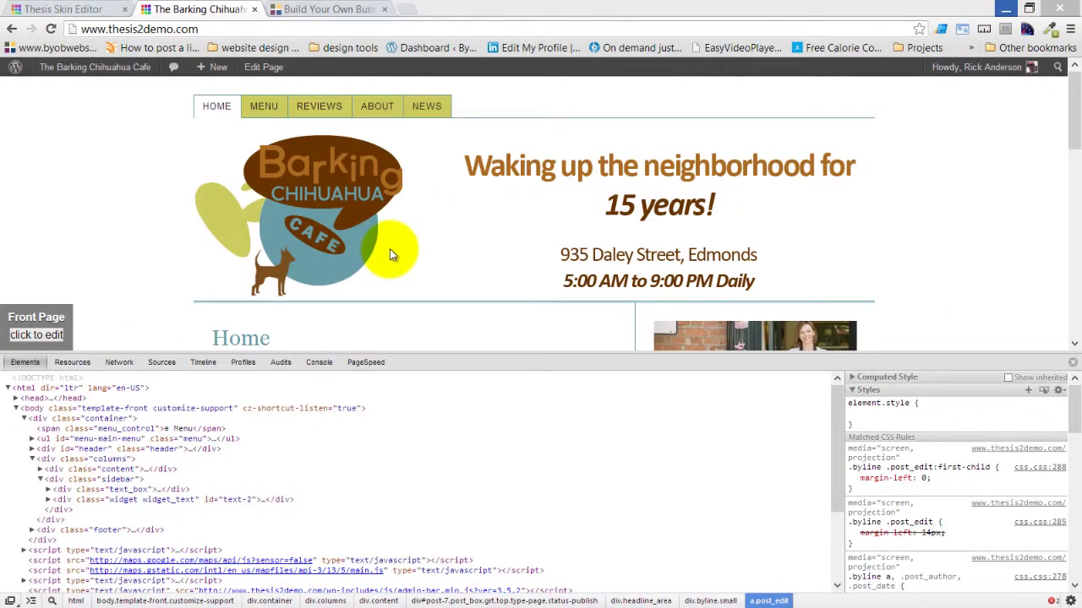
click(1074, 362)
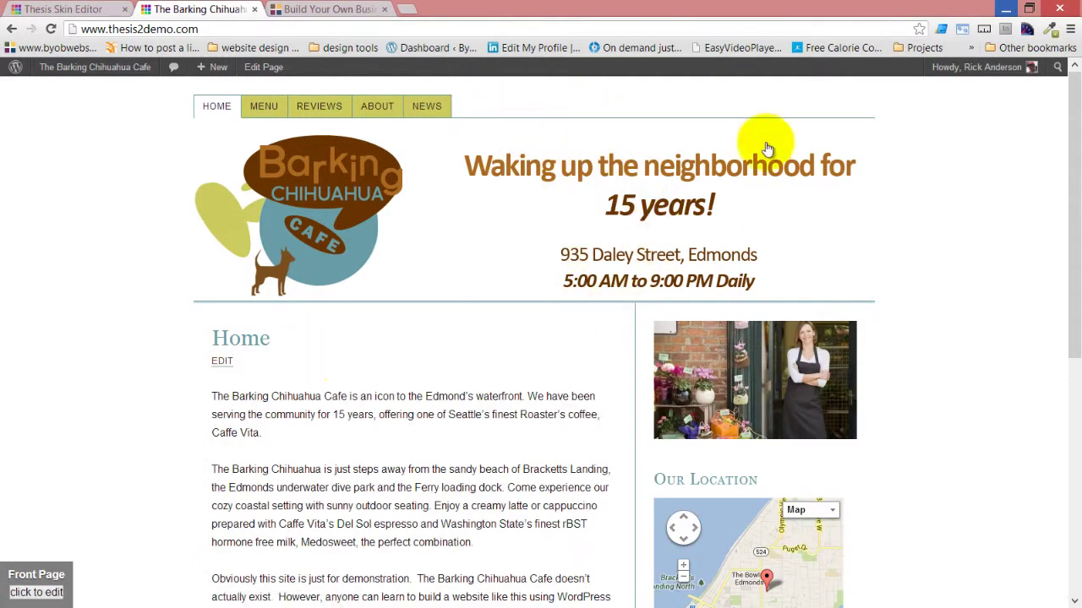
click(84, 8)
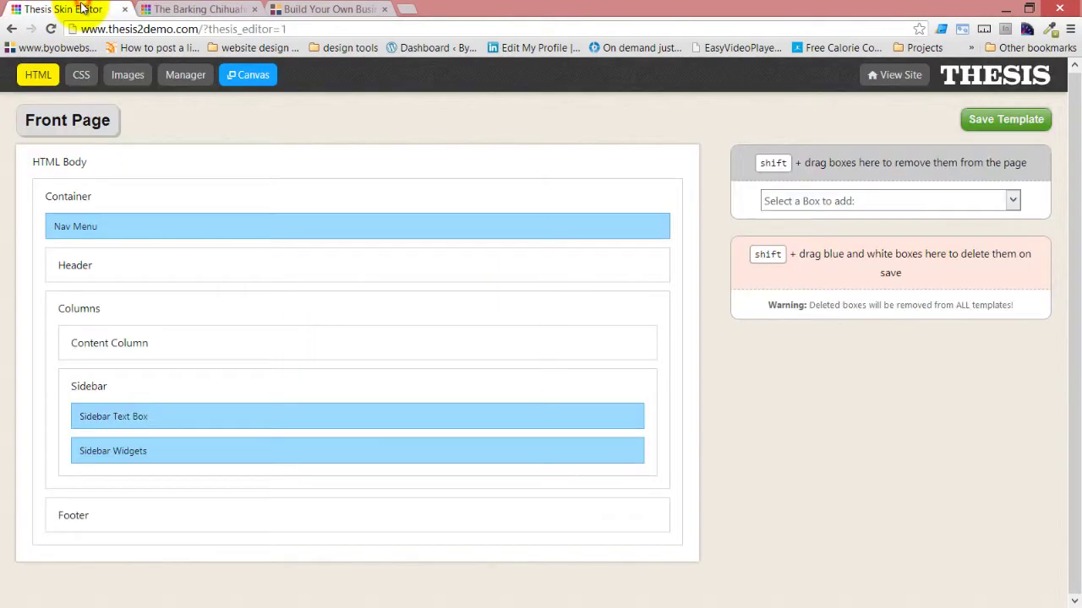
click(65, 127)
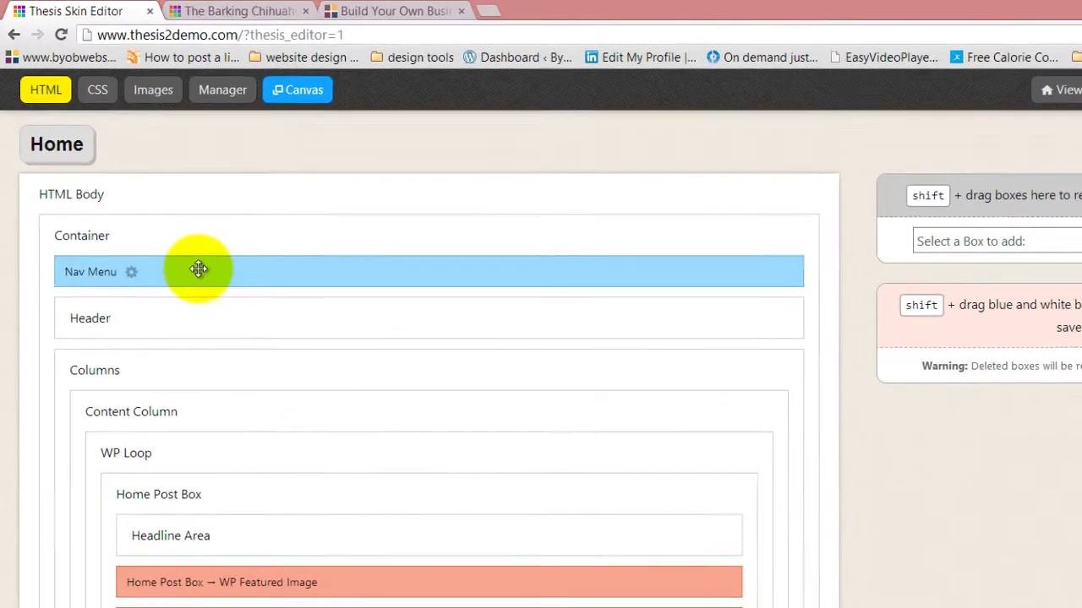
click(166, 224)
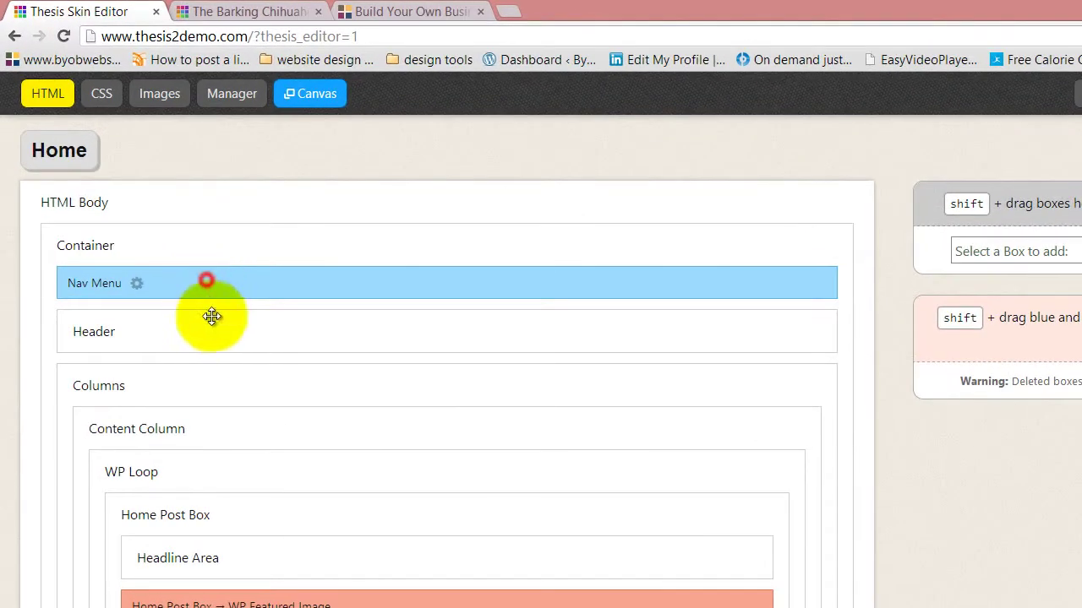
drag(214, 327, 215, 347)
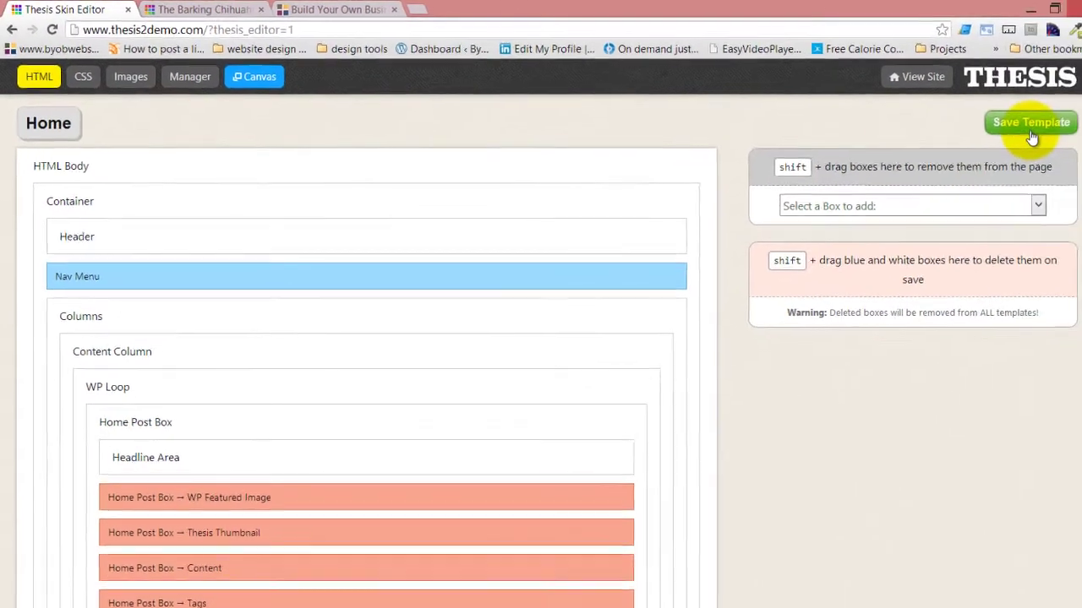
click(1081, 153)
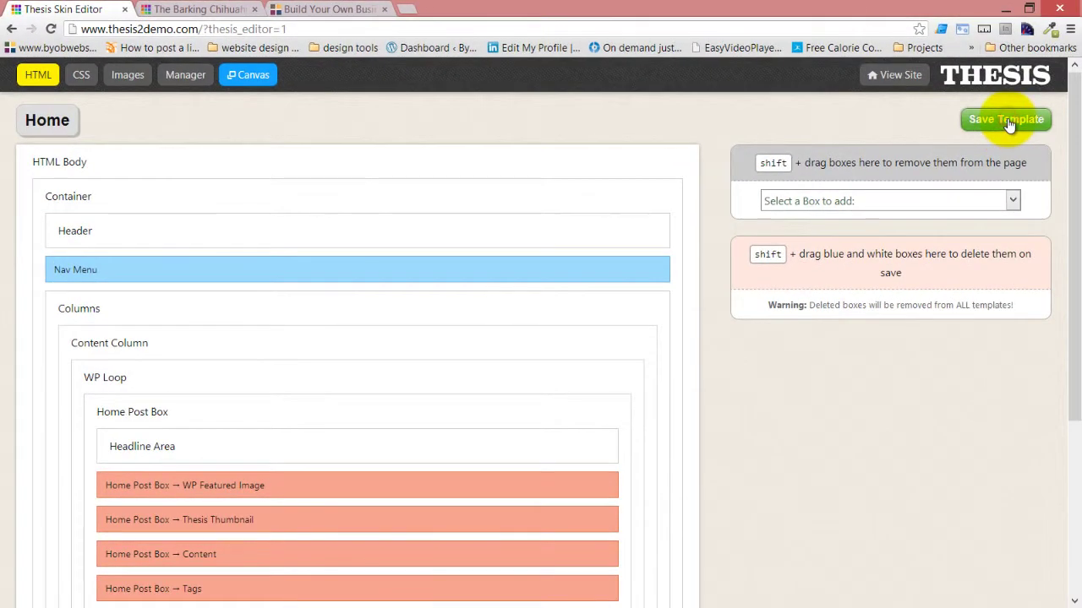
Step: Reload the café site and check the NEWS page menu sits under the header image
click(215, 10)
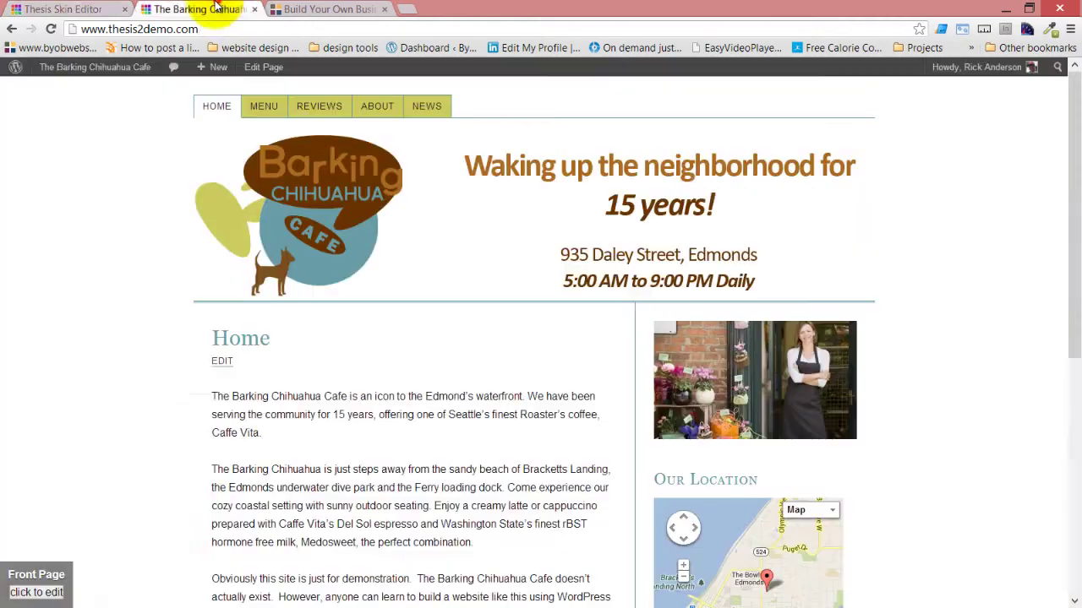
click(50, 29)
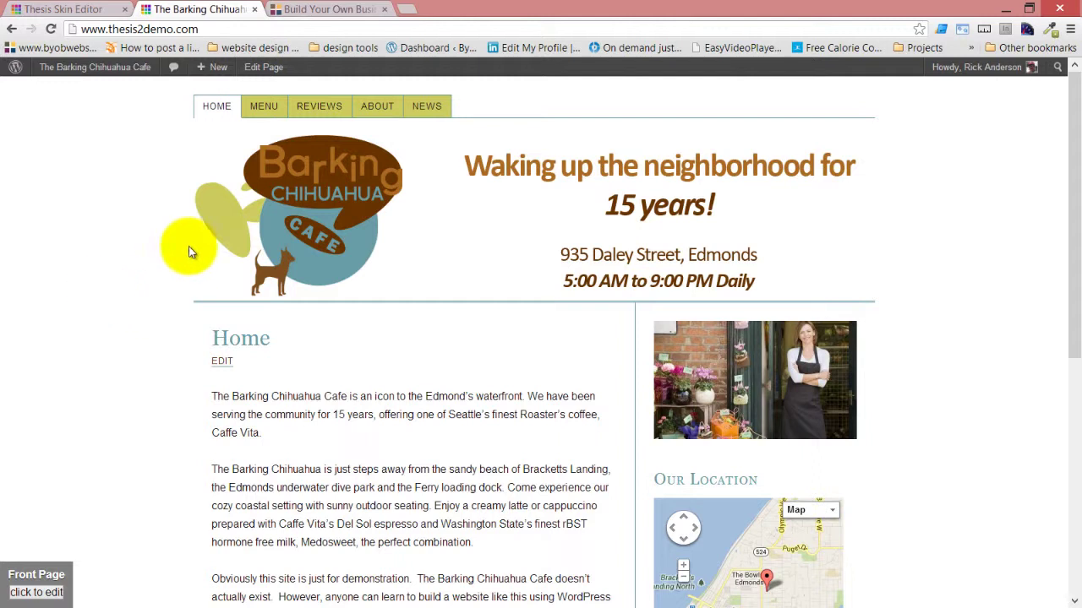
click(426, 105)
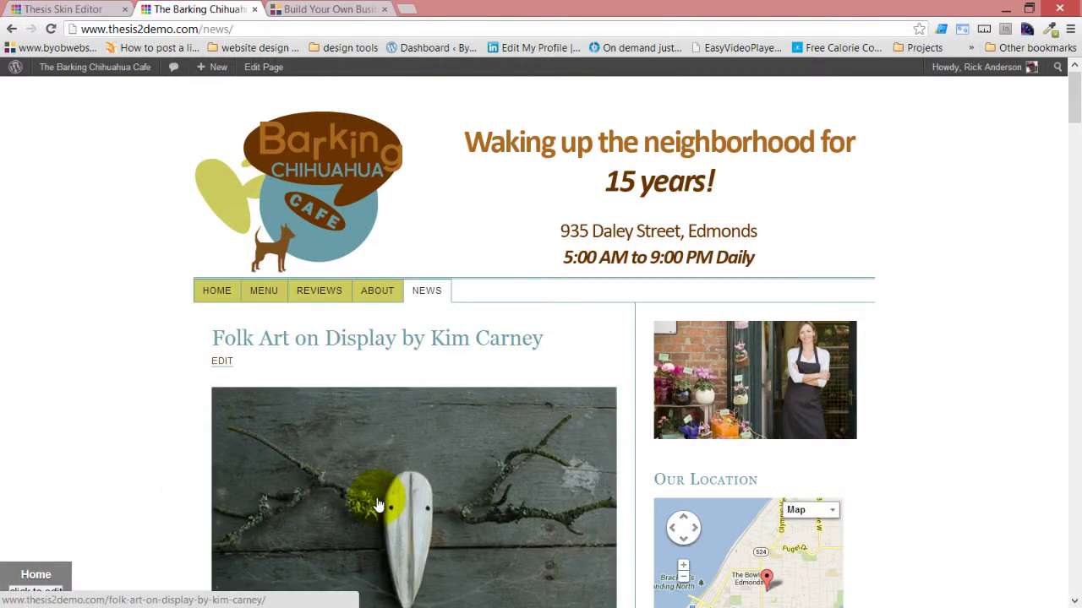
click(427, 298)
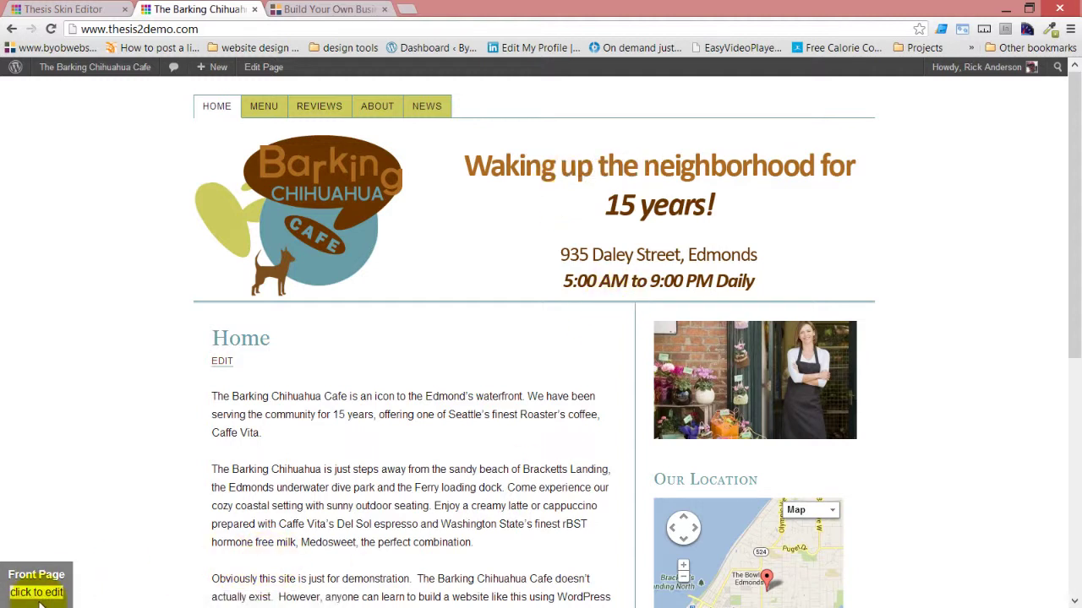
click(51, 10)
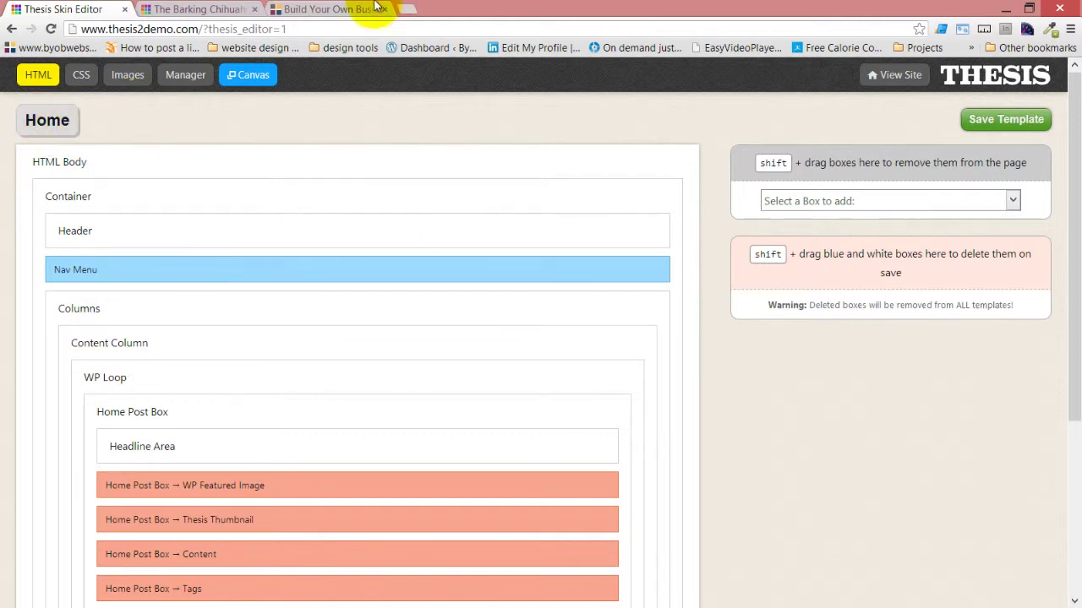
Step: Move Nav Menu below Header in the Single template and save it
click(196, 10)
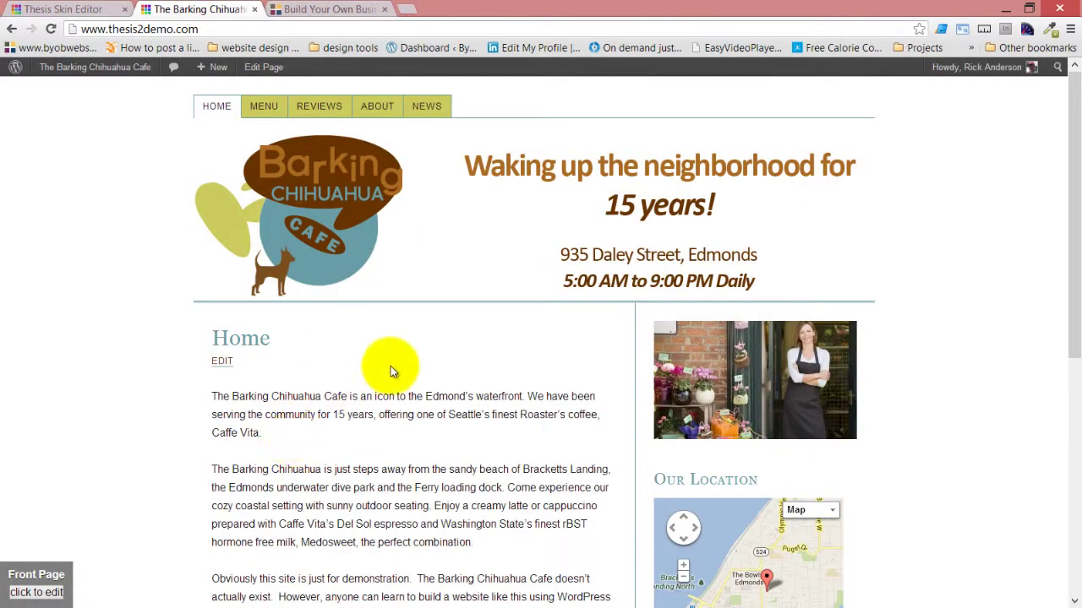
click(42, 9)
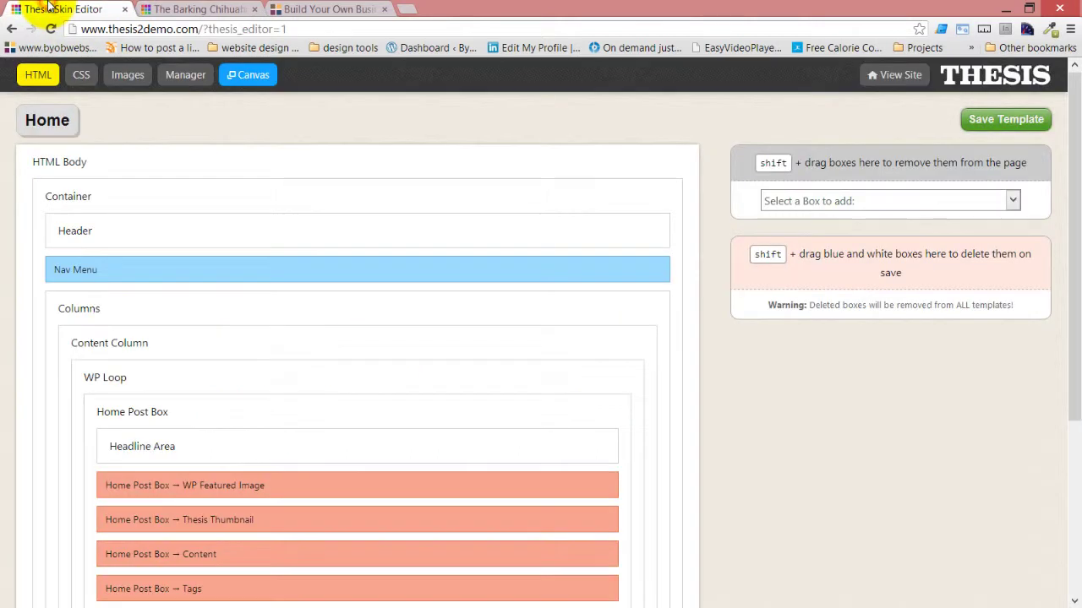
click(46, 121)
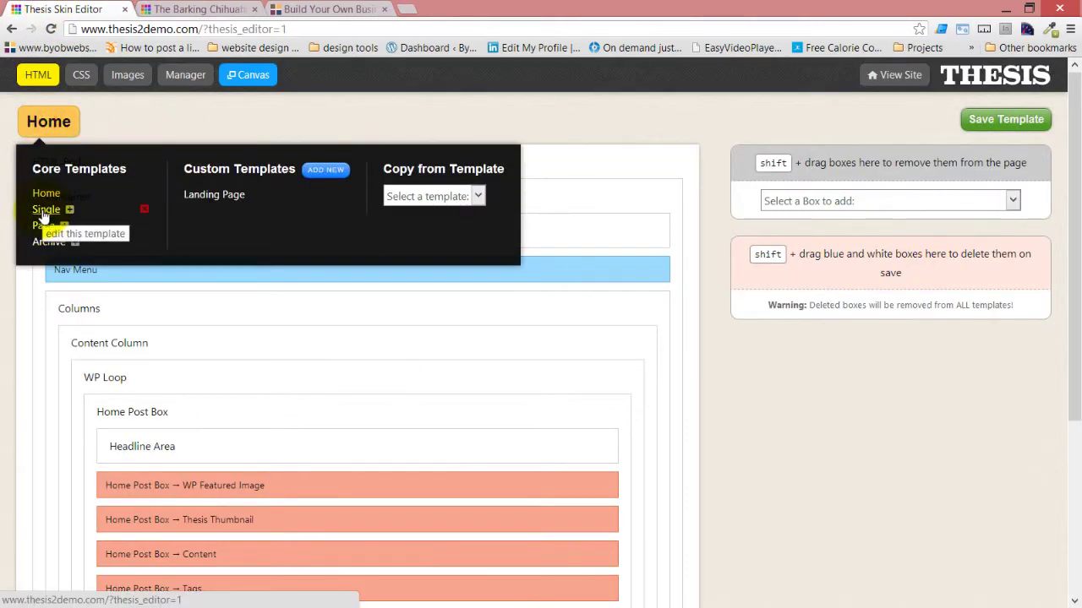
click(45, 210)
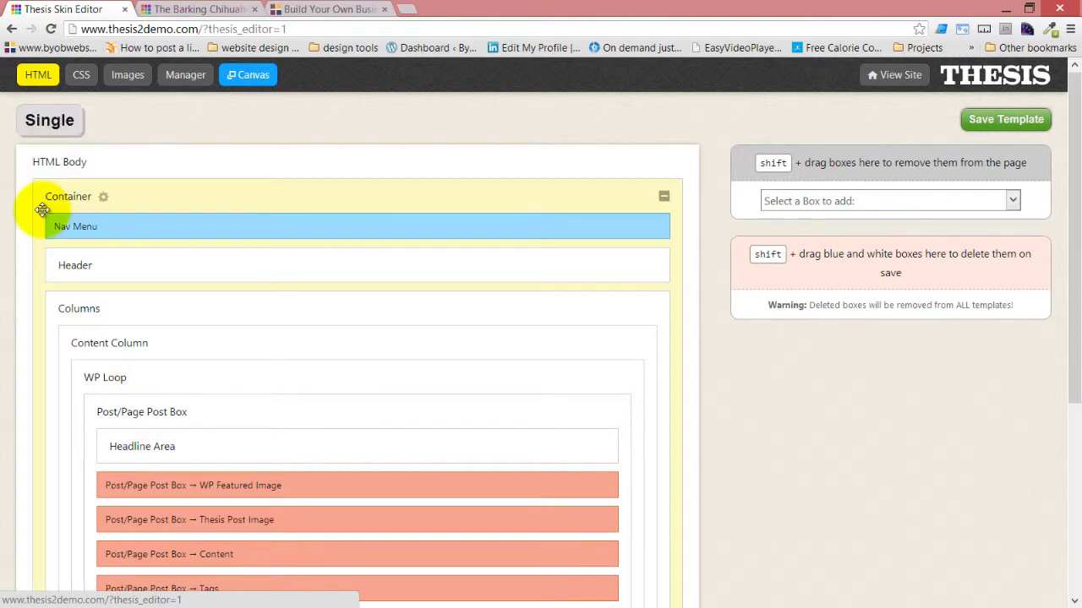
drag(329, 215, 333, 269)
click(1026, 118)
Step: Move Nav Menu below Header in the Page template and save it
click(44, 124)
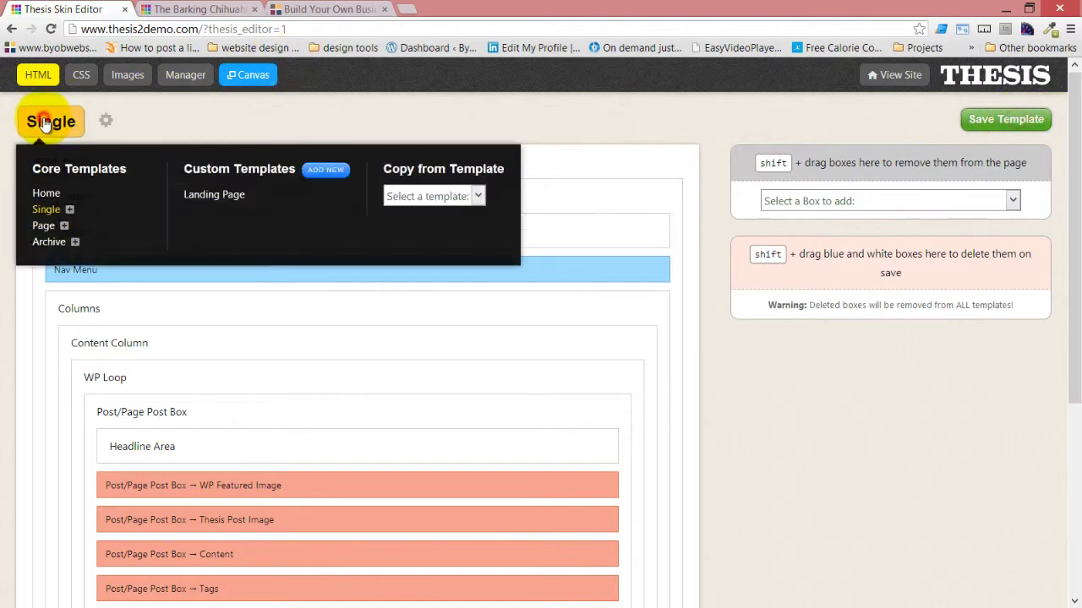
click(44, 227)
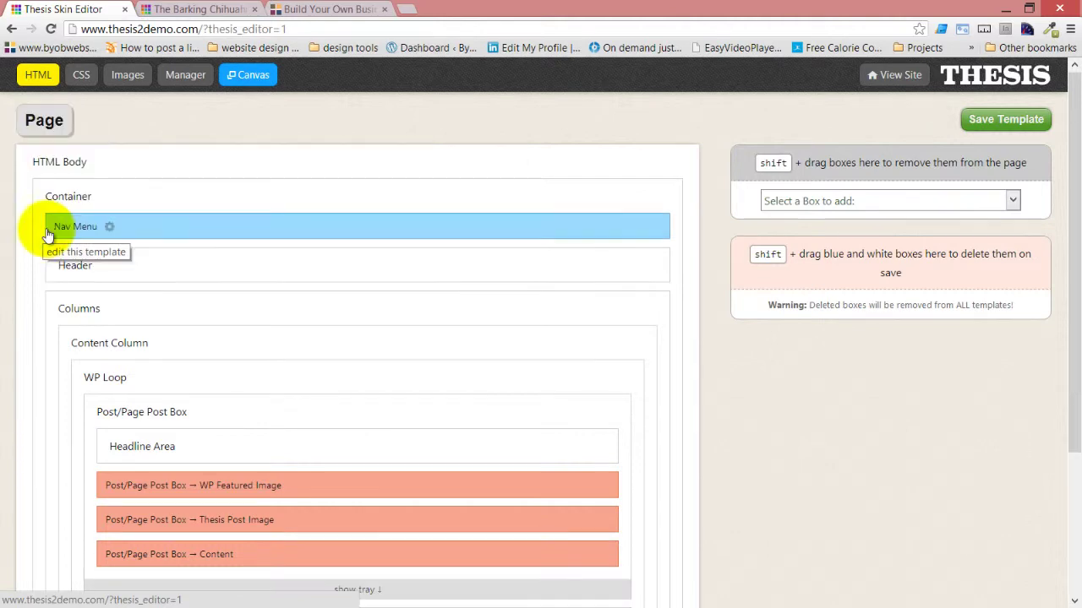
drag(211, 225, 263, 265)
click(1006, 119)
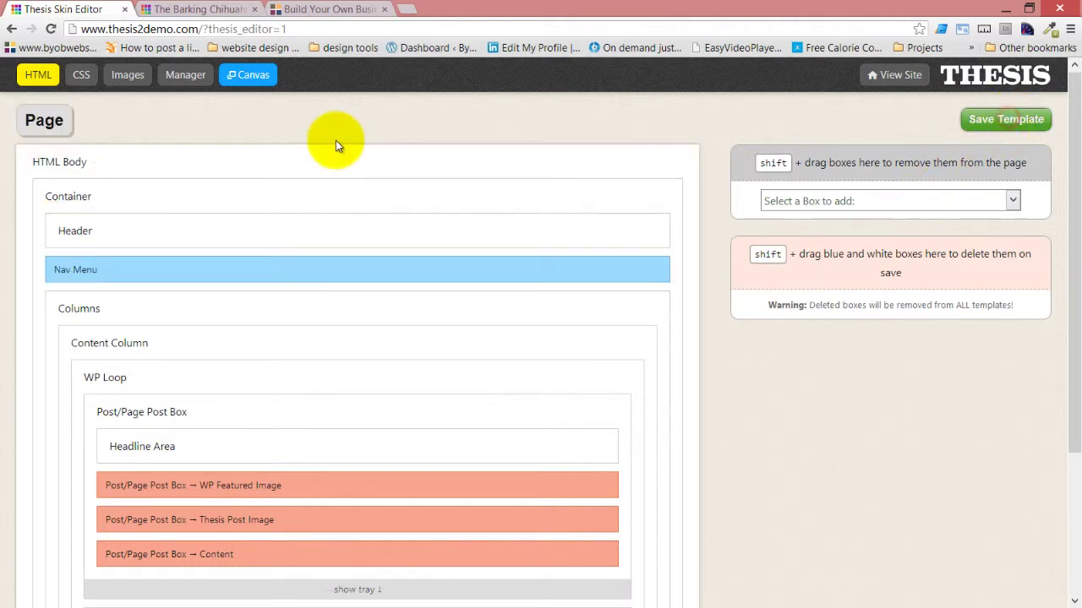
Step: Move Nav Menu below Header in the Archive template and save it
click(47, 122)
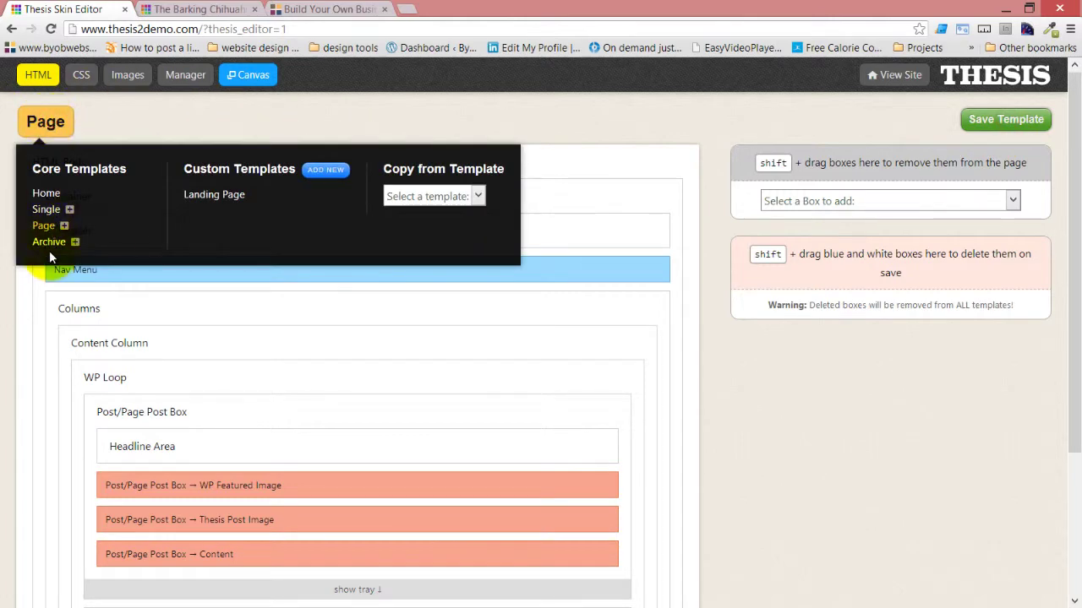
click(49, 242)
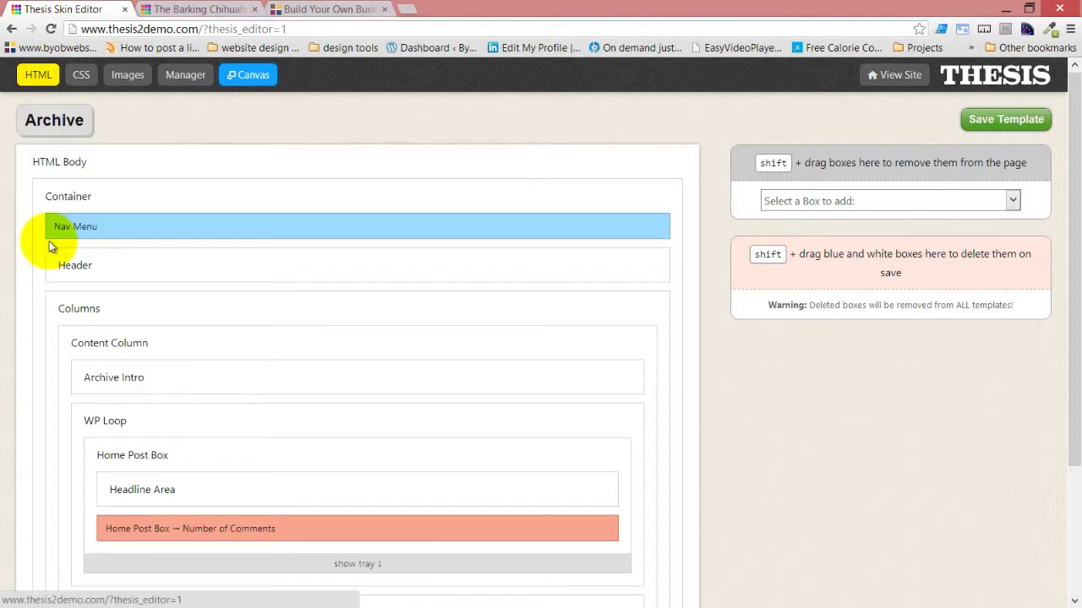
drag(205, 220, 208, 266)
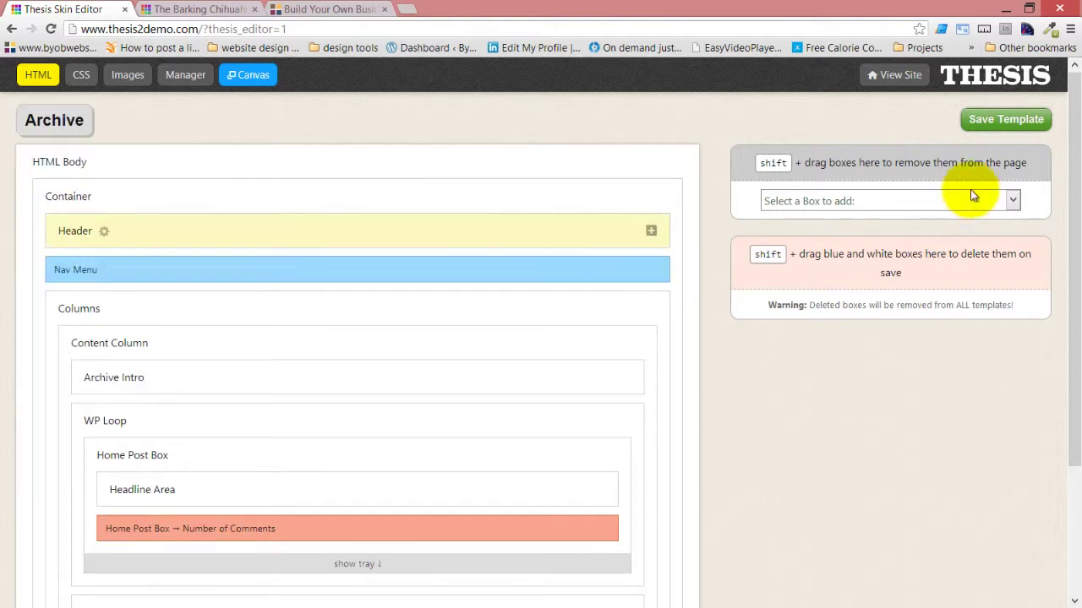
click(1005, 121)
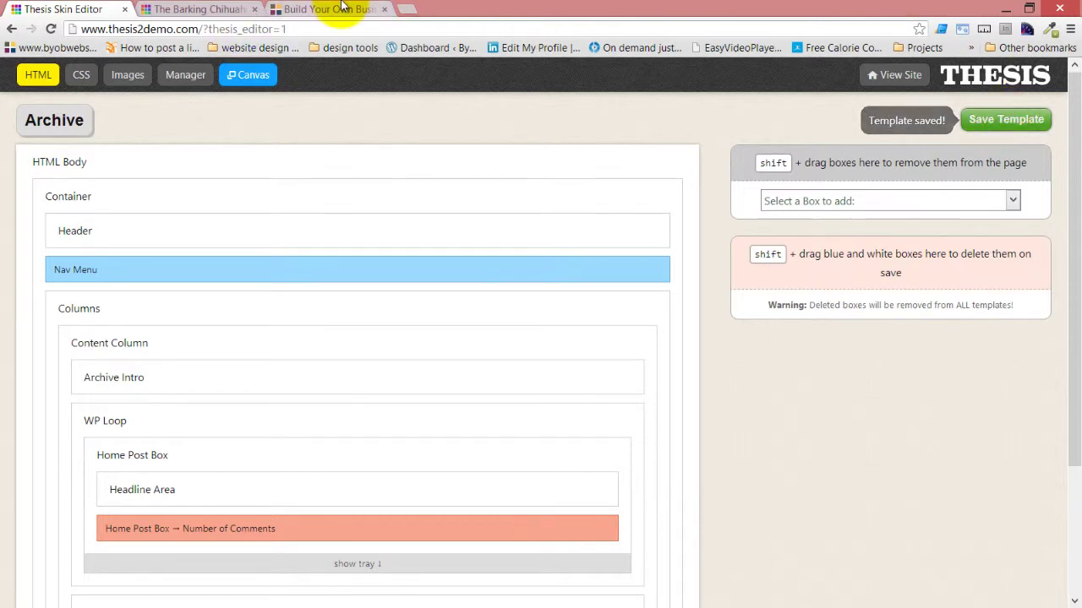
Step: Reload the café home page twice to check the menu position
click(198, 8)
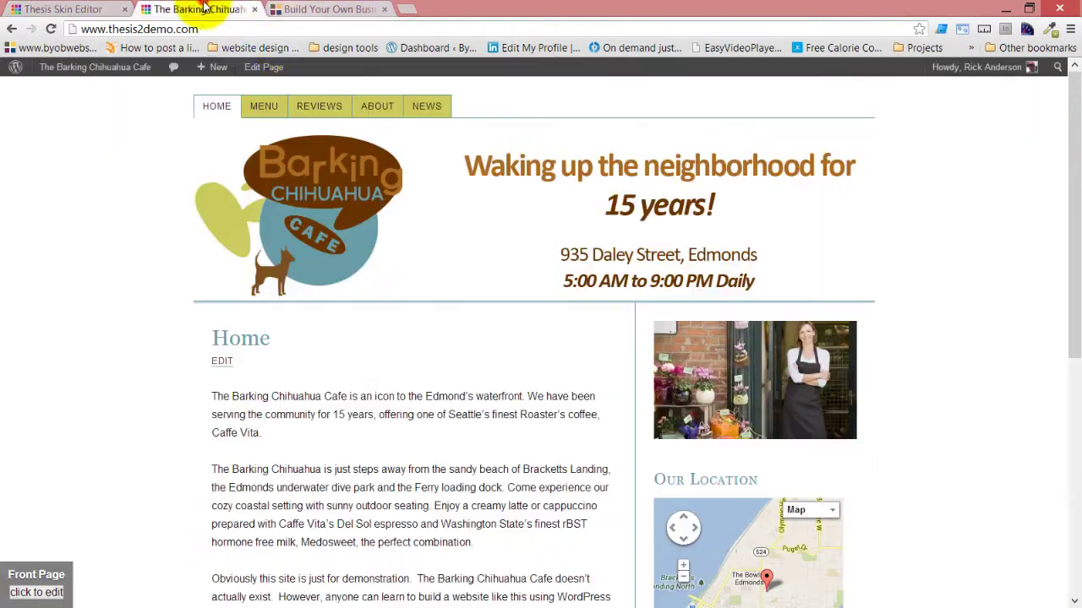
click(51, 29)
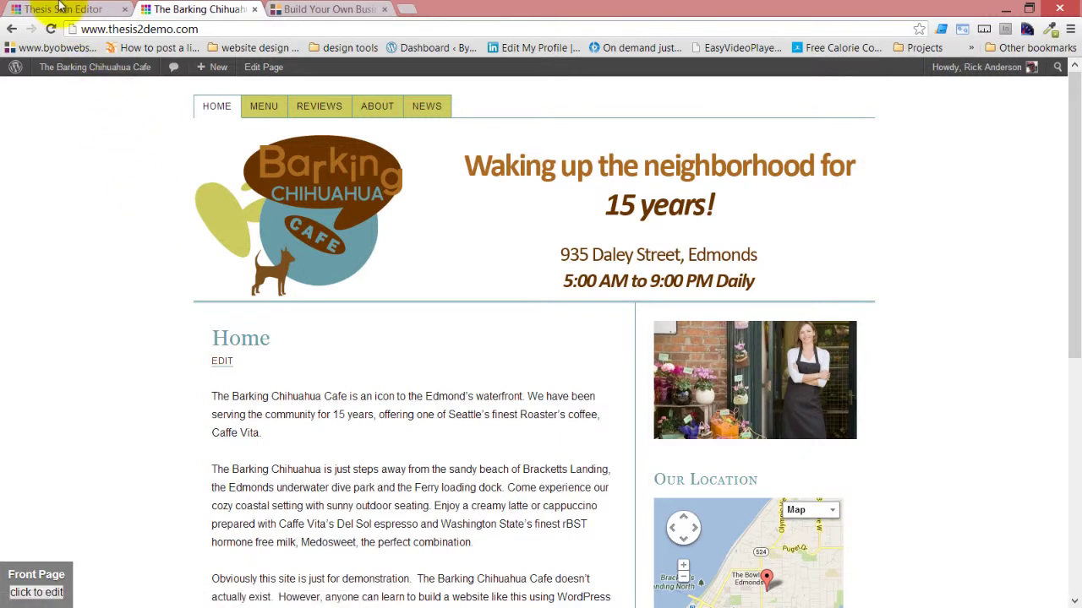
click(51, 29)
click(30, 8)
Step: Move Nav Menu below Header in the Front Page template and save it
click(62, 124)
click(65, 227)
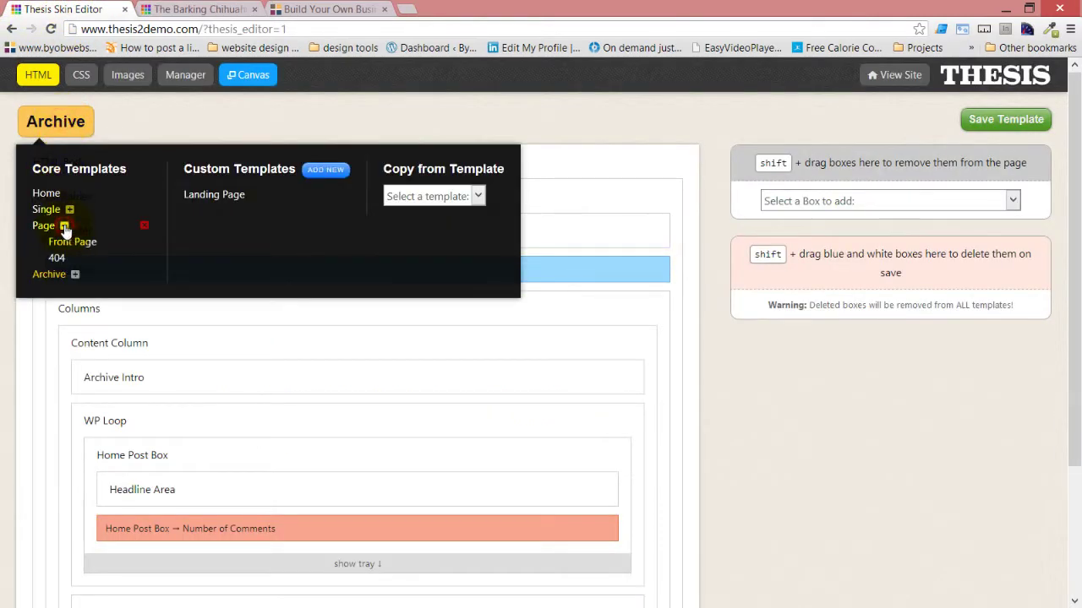
click(76, 244)
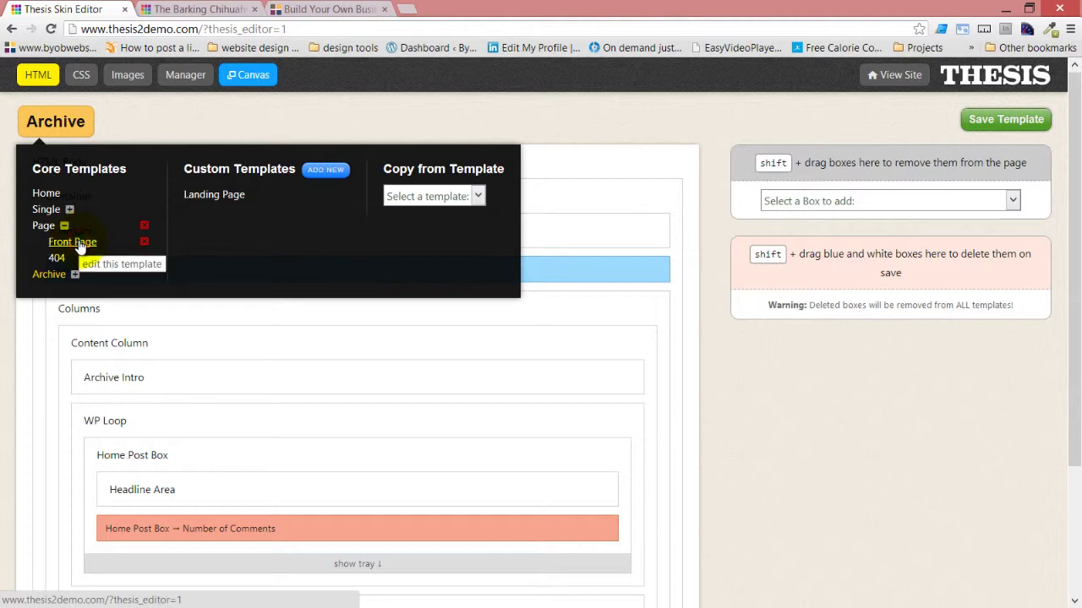
click(79, 246)
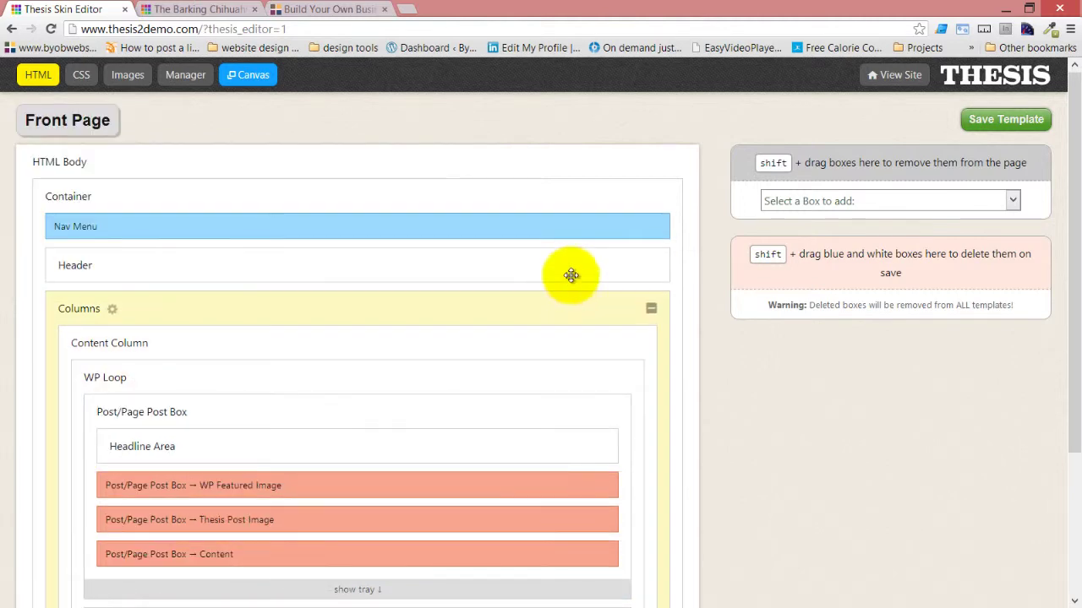
drag(159, 226, 160, 272)
click(1003, 119)
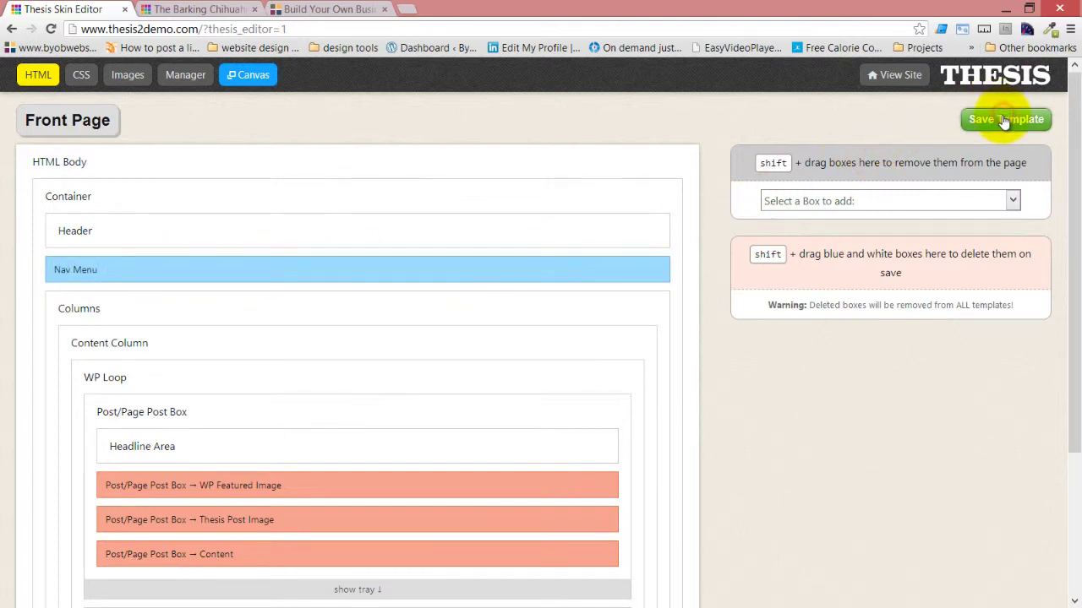
click(185, 8)
Step: Reload the café home page, then open NEWS and scroll to check the menu under the header
click(51, 29)
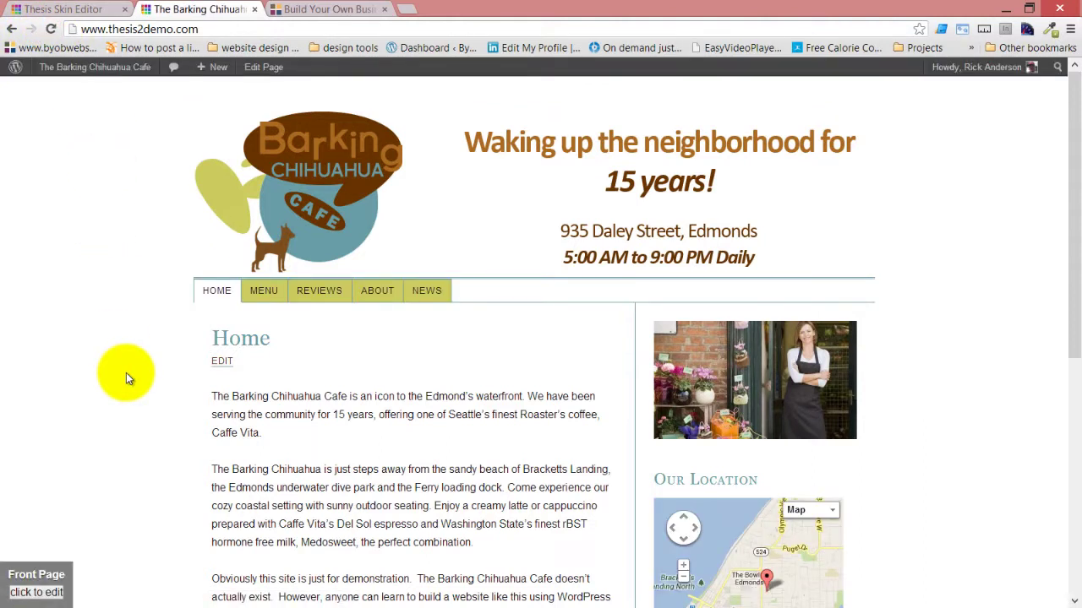
click(277, 290)
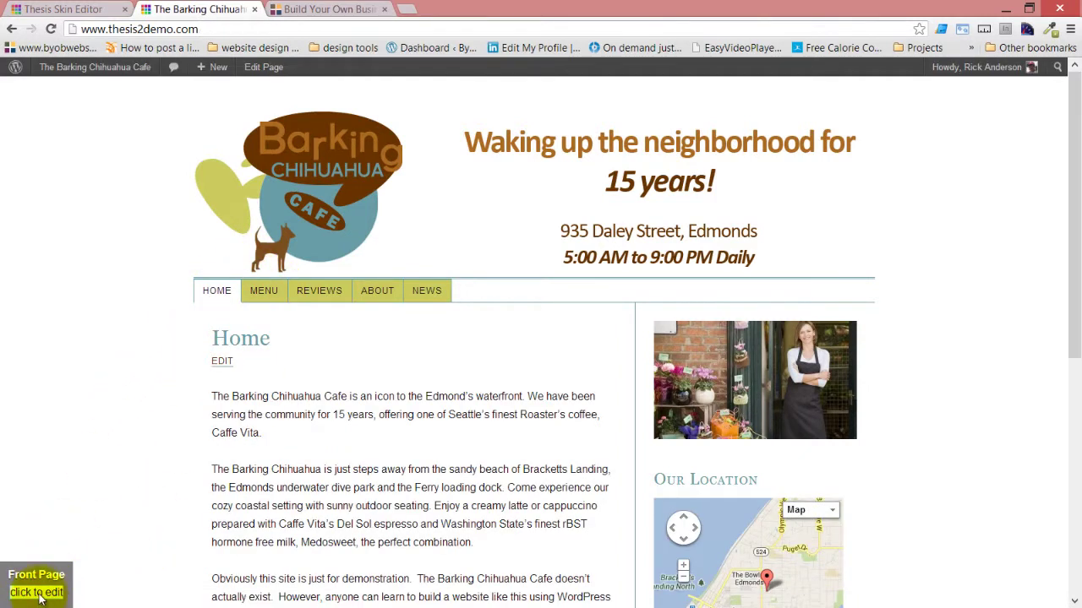
click(426, 291)
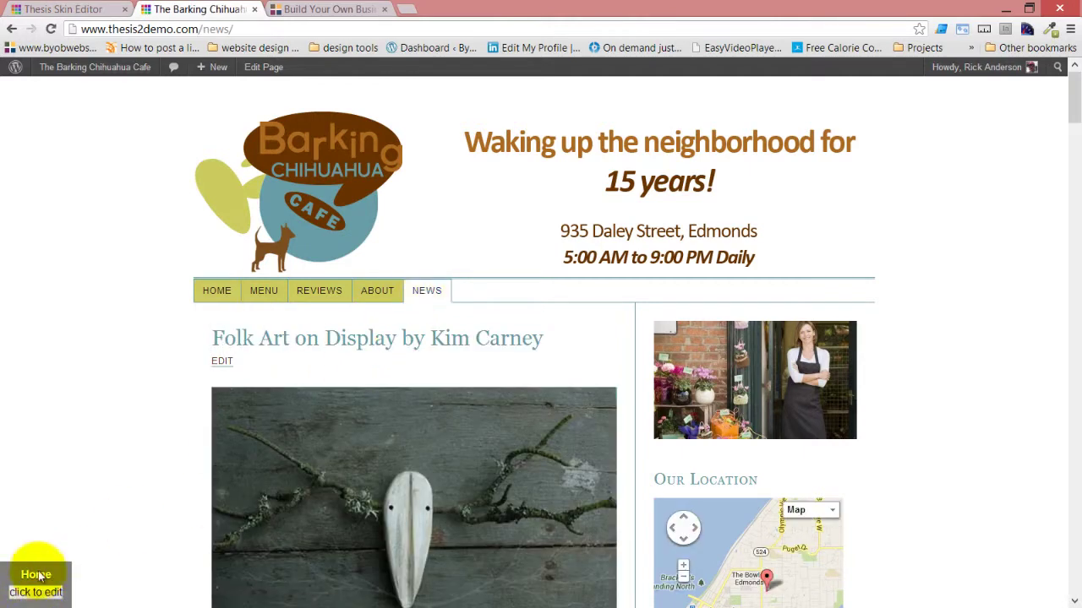
scroll(192, 337, down, 10)
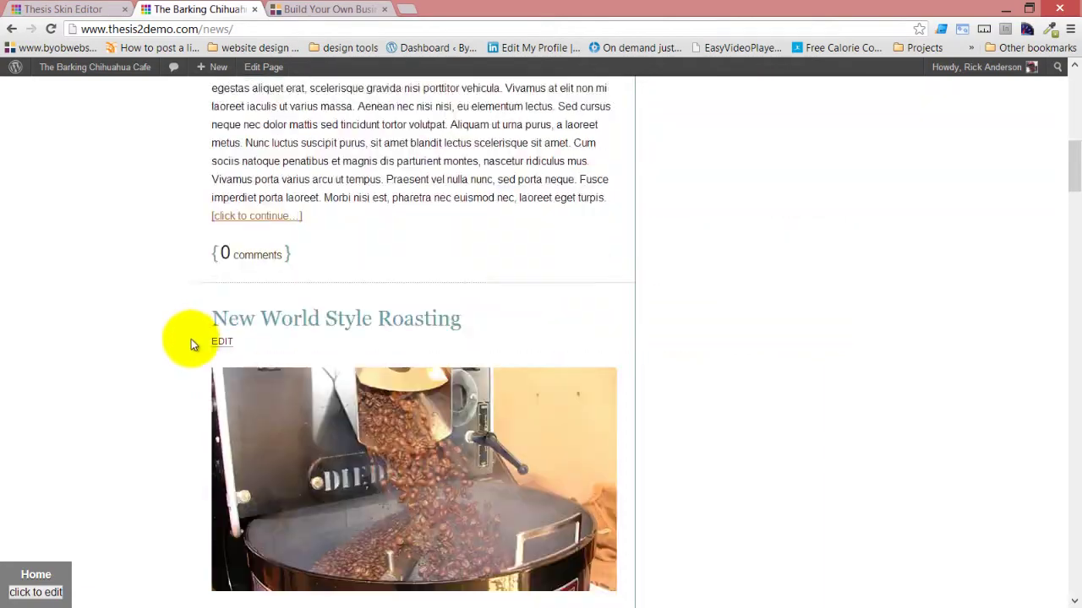
scroll(190, 341, up, 13)
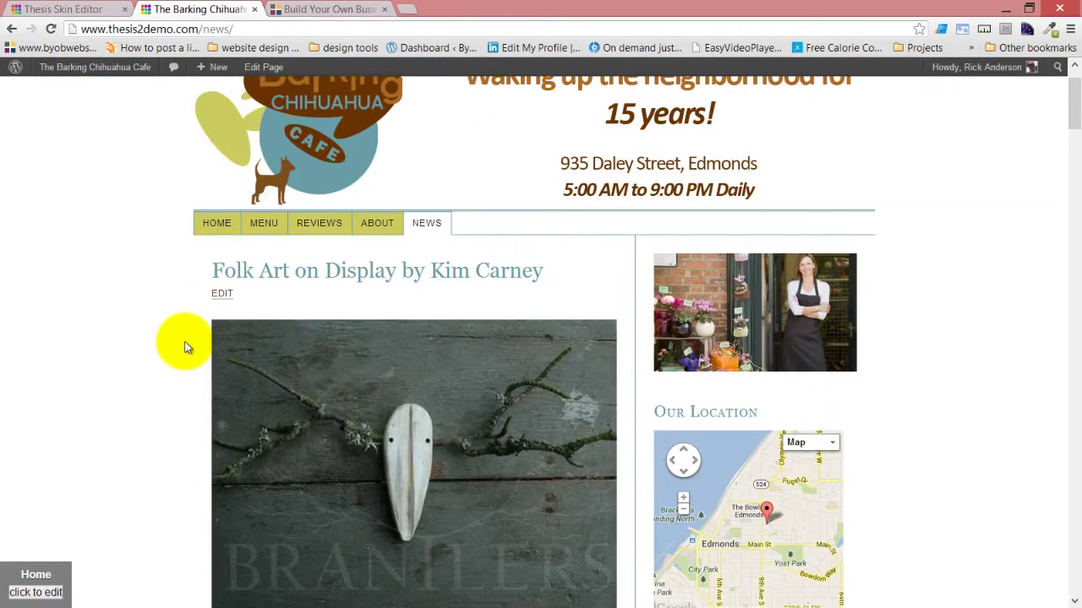
scroll(188, 346, down, 4)
scroll(187, 348, down, 5)
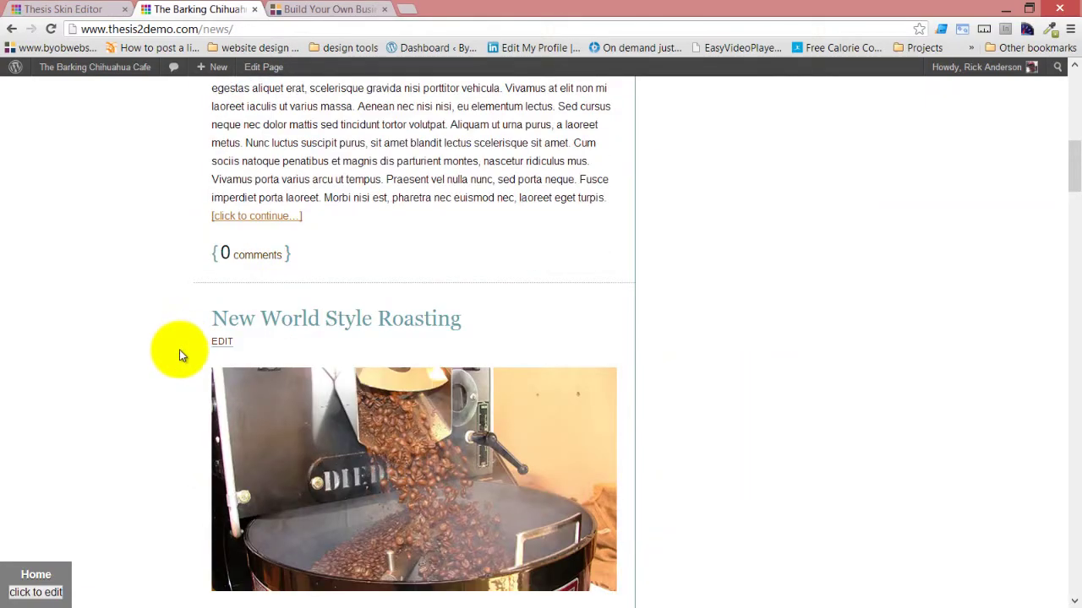
scroll(179, 350, up, 9)
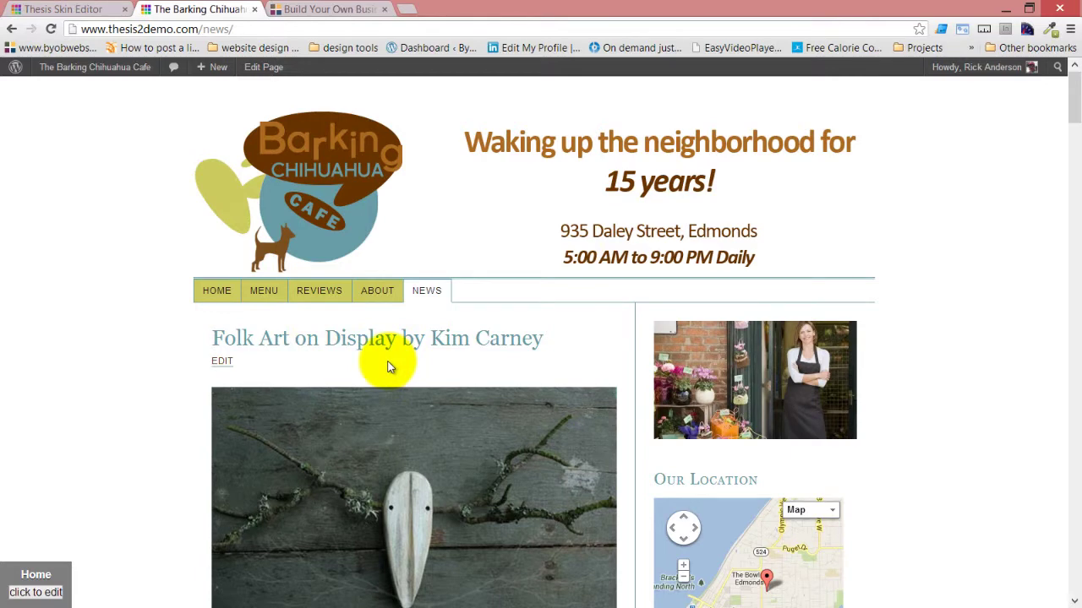
Step: Load the Category template under Archive to check its Nav Menu position
click(16, 9)
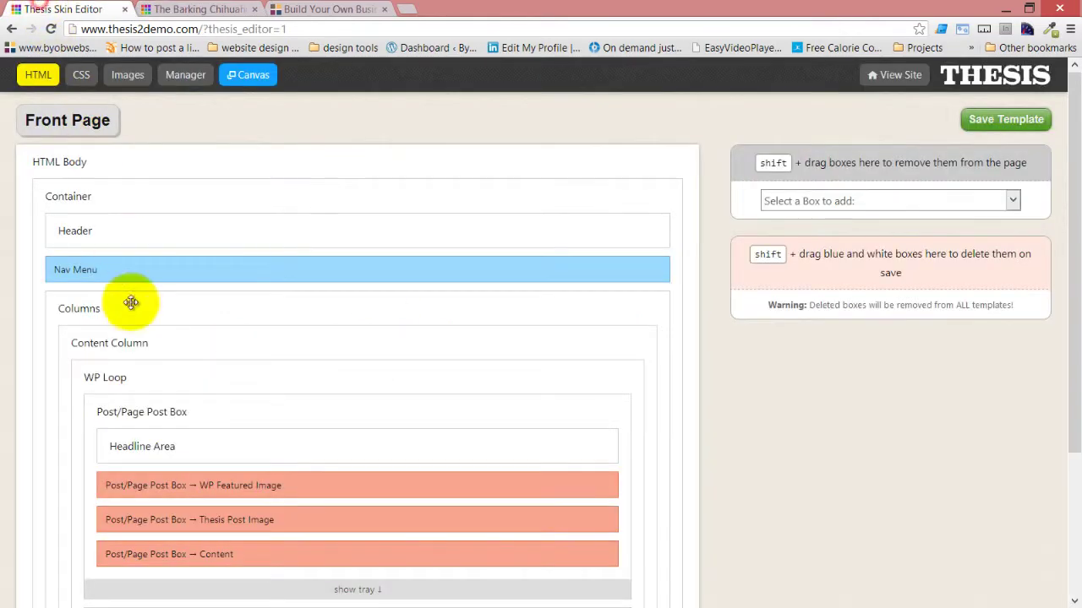
click(217, 8)
click(80, 8)
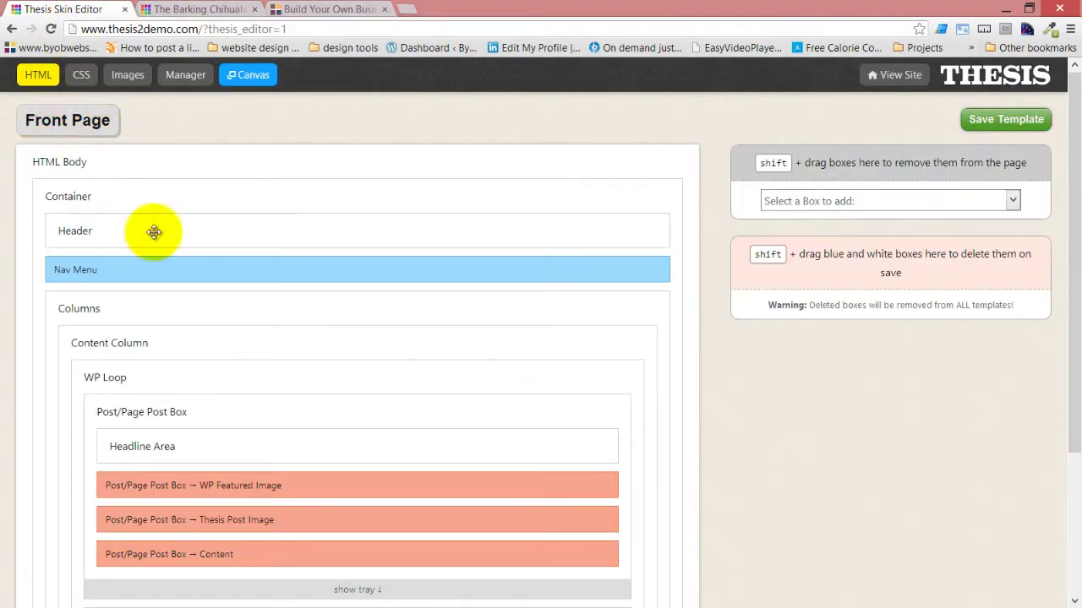
click(61, 121)
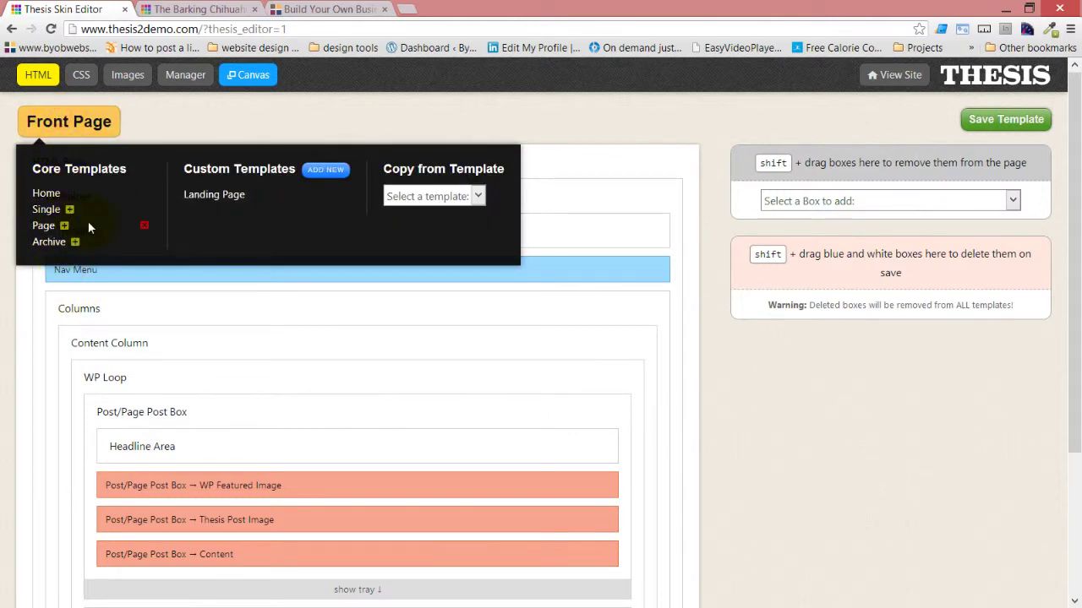
click(74, 242)
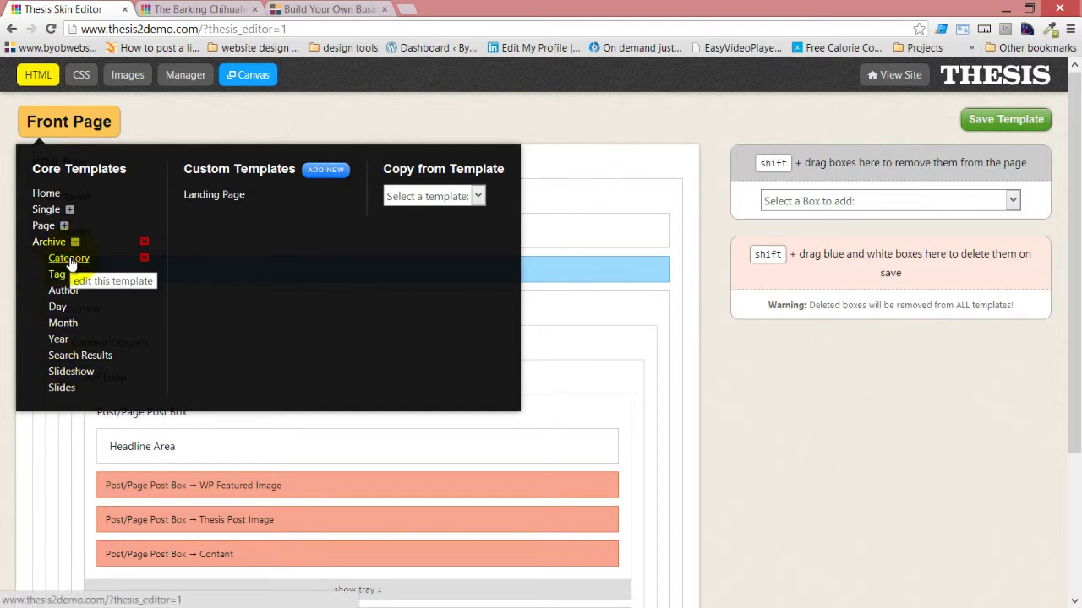
click(68, 259)
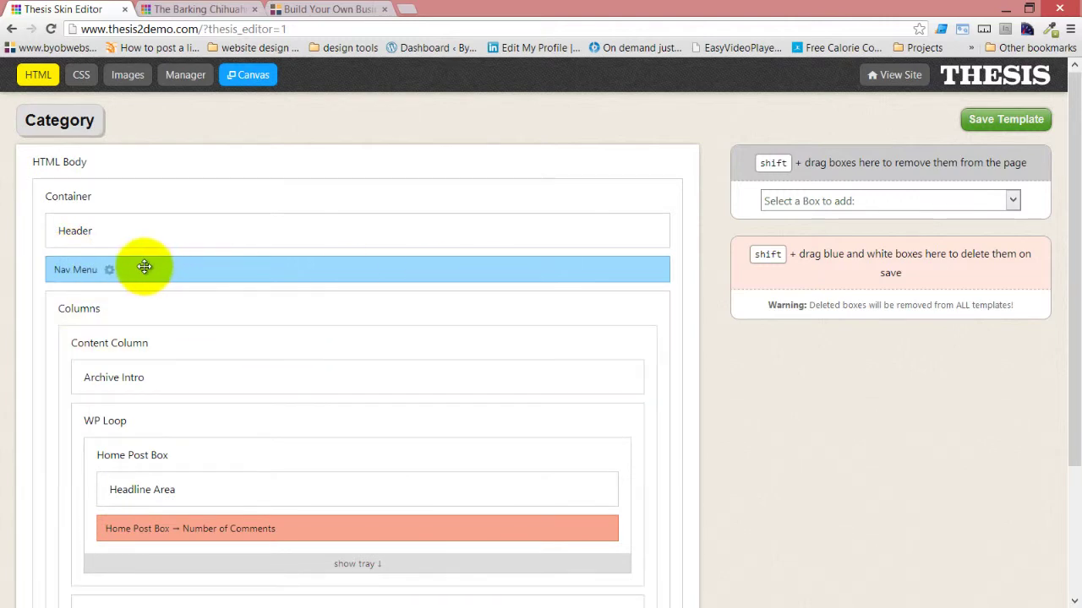
Step: Load the Archive template, showing Nav Menu directly below the Header
click(67, 121)
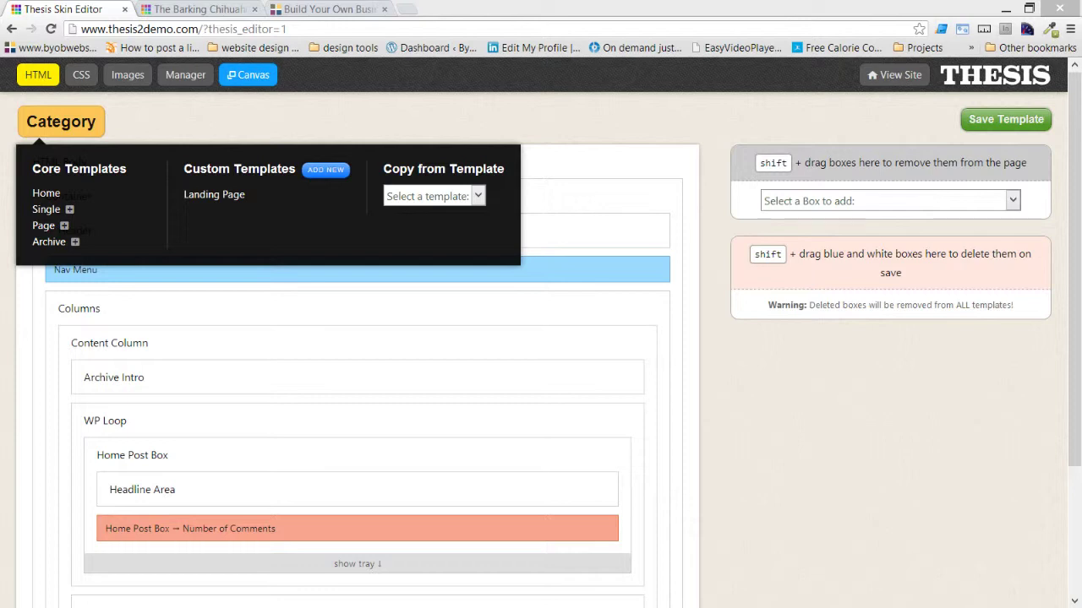
click(64, 120)
click(63, 120)
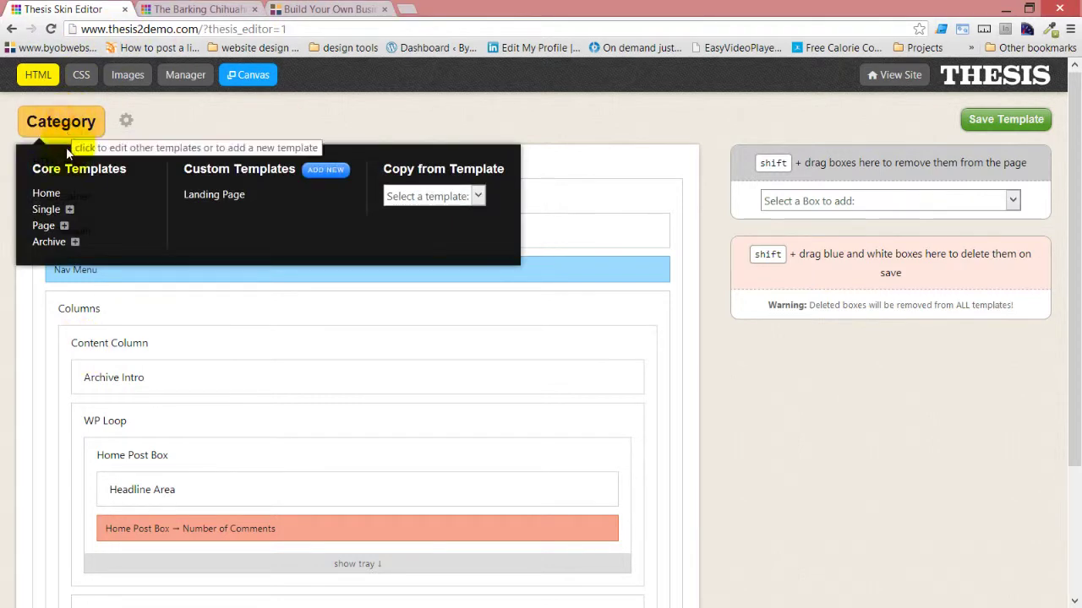
click(49, 242)
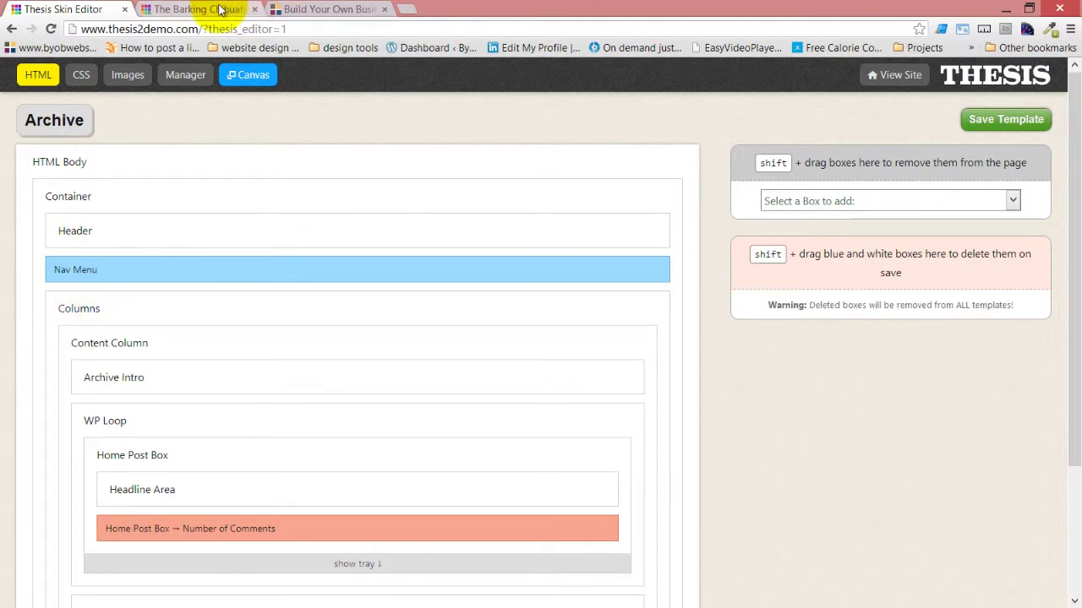
Step: Open the THESIS admin link in a new tab and switch to it
right_click(1014, 74)
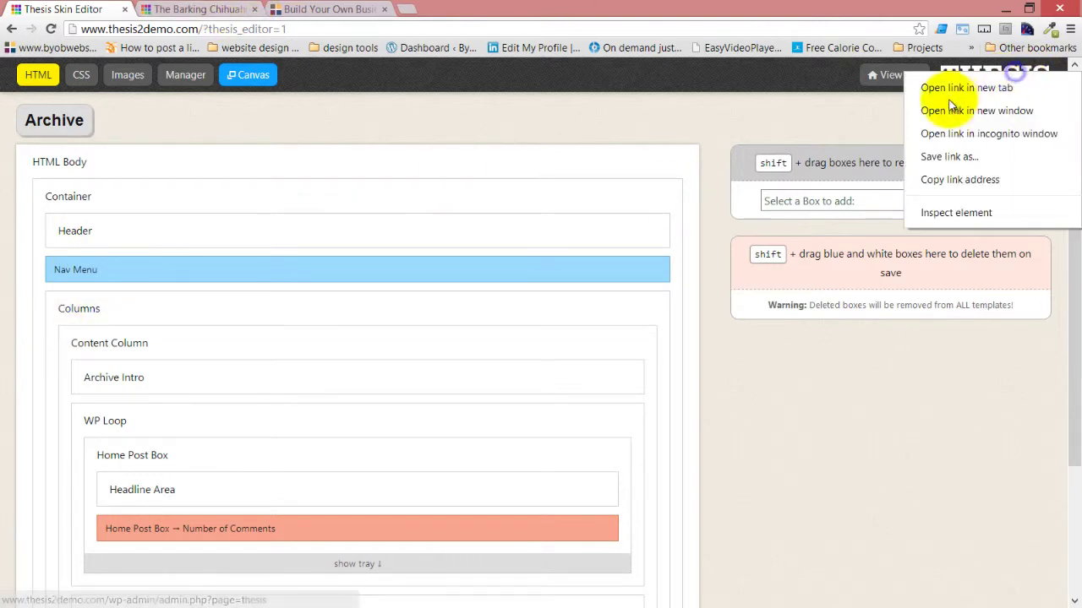
click(955, 88)
click(201, 10)
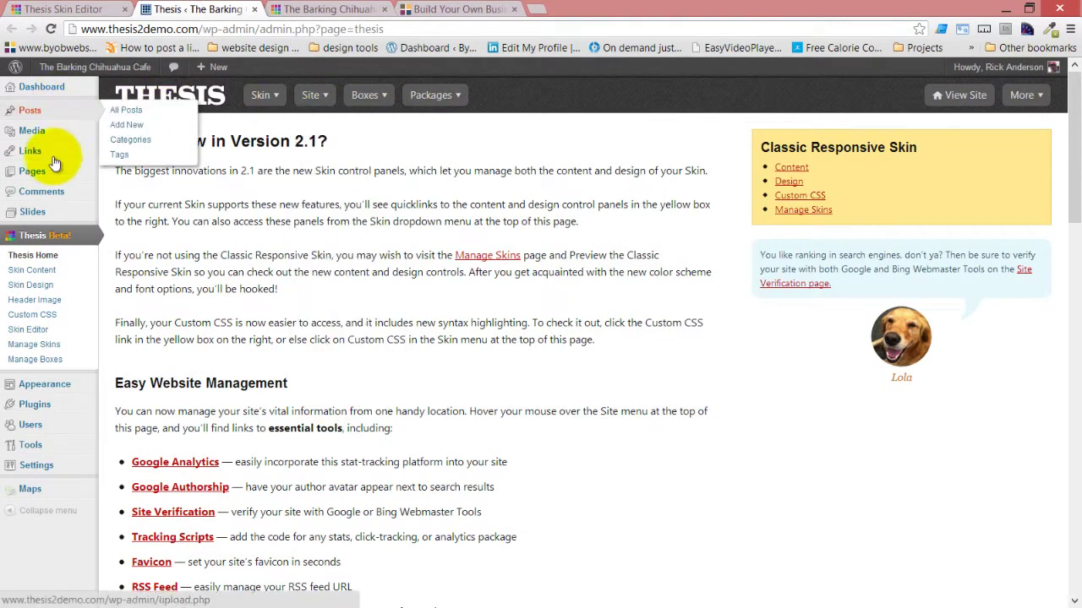
Step: Go to Posts > Categories to list the four post categories
mouse_move(62, 175)
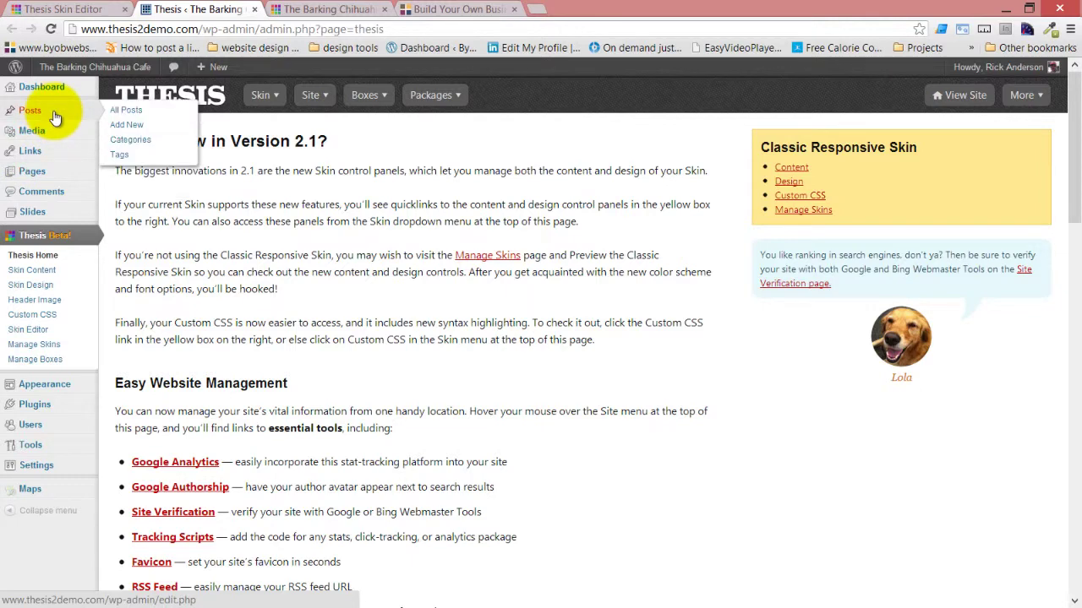
click(120, 146)
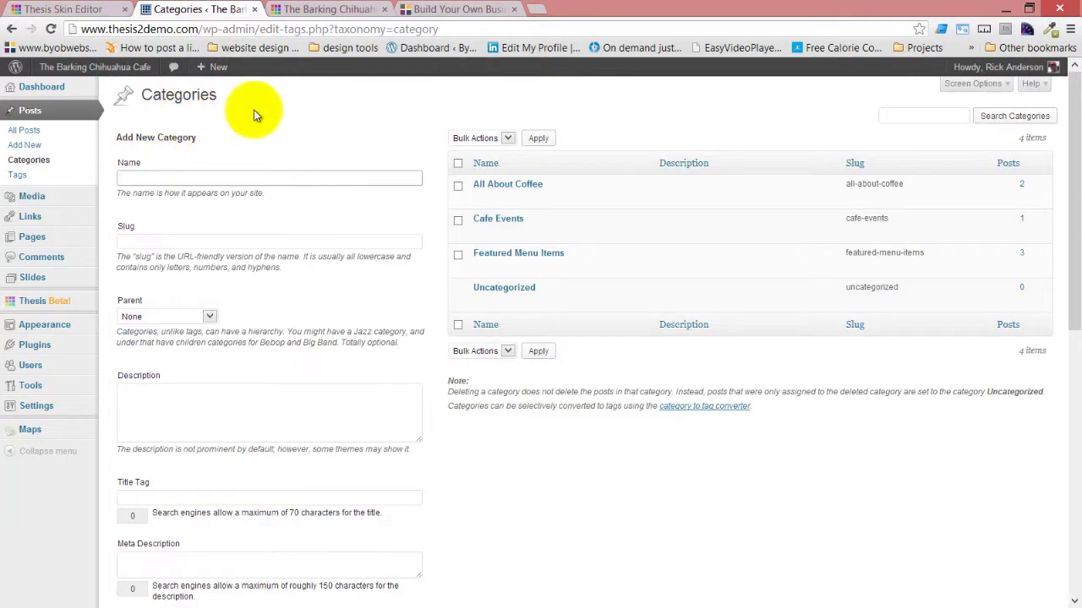
click(356, 8)
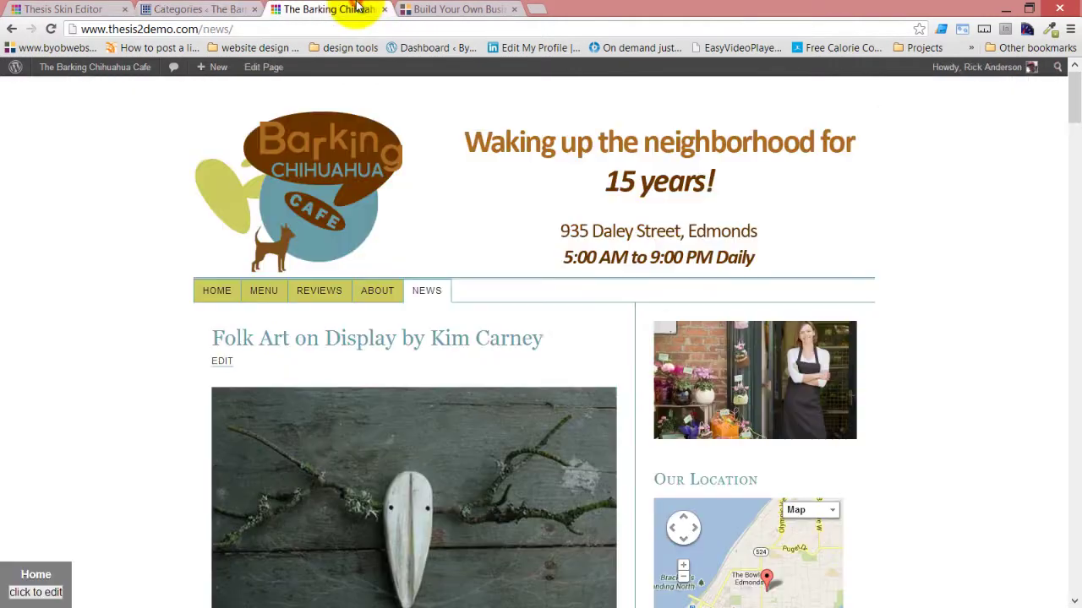
click(201, 7)
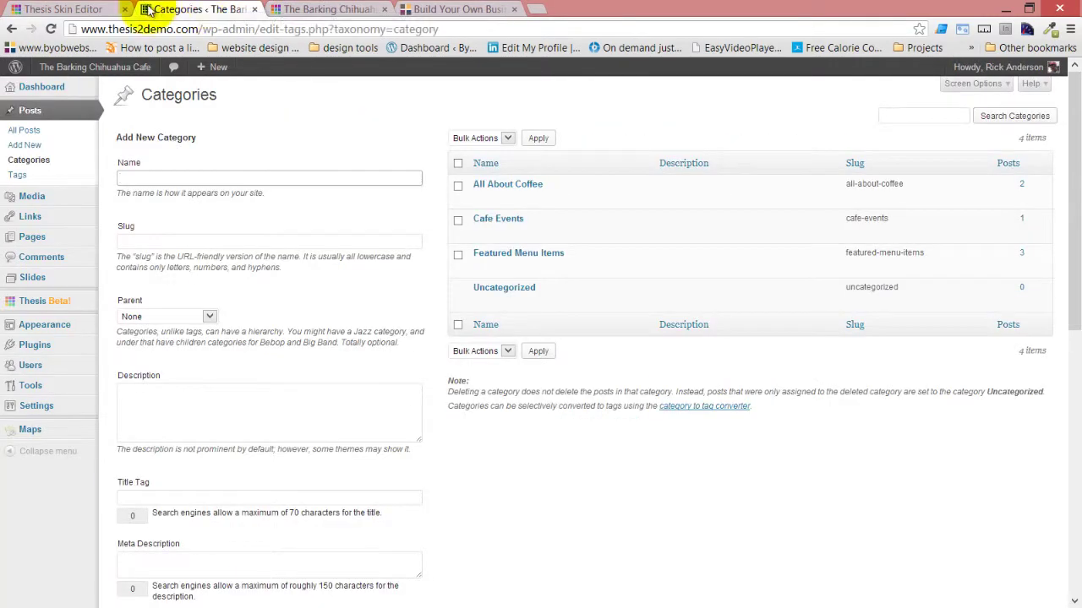
mouse_move(480, 200)
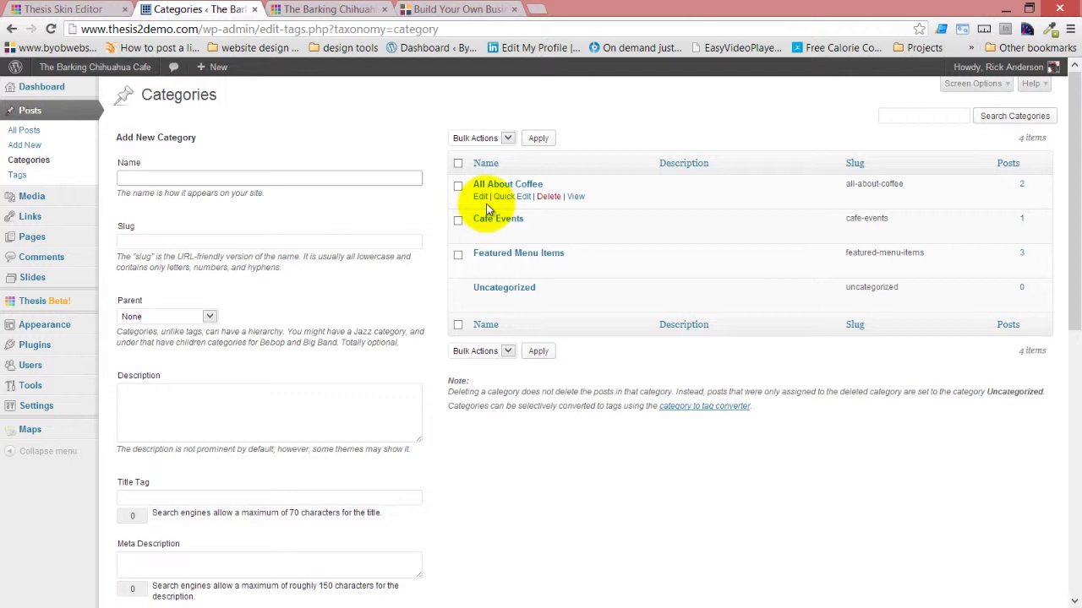
Step: View the All About Coffee category and scroll to confirm the menu is below the header
click(575, 198)
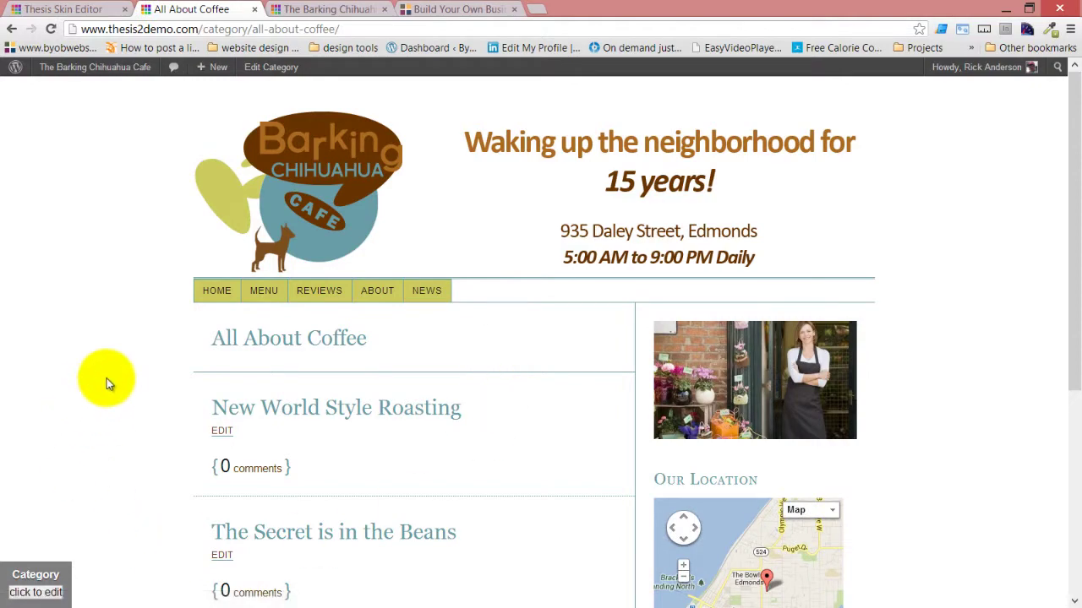
scroll(135, 359, down, 4)
scroll(132, 363, up, 3)
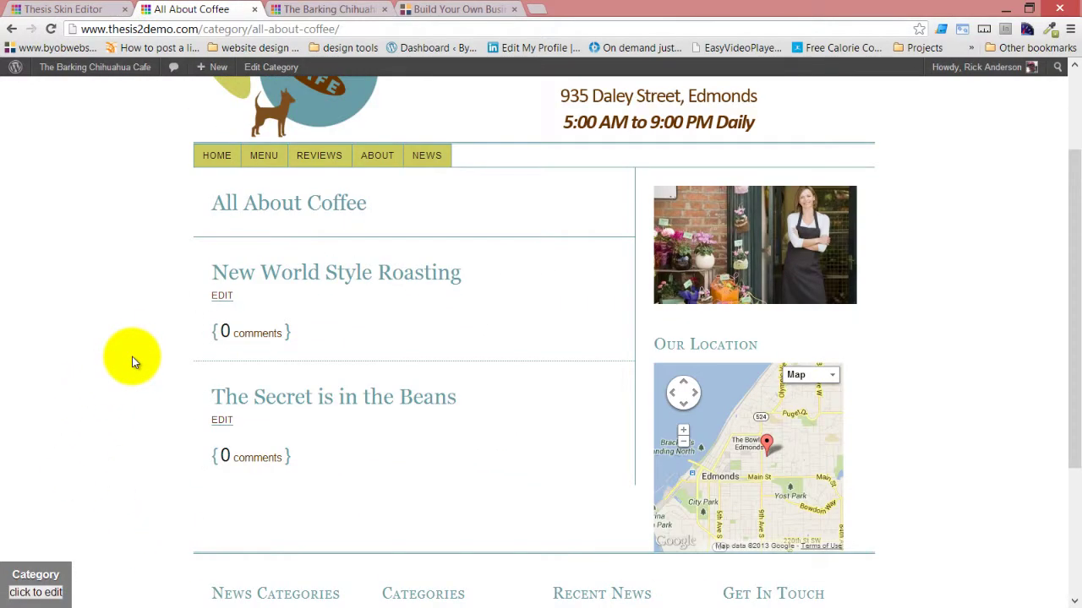
scroll(132, 361, up, 2)
scroll(132, 356, down, 2)
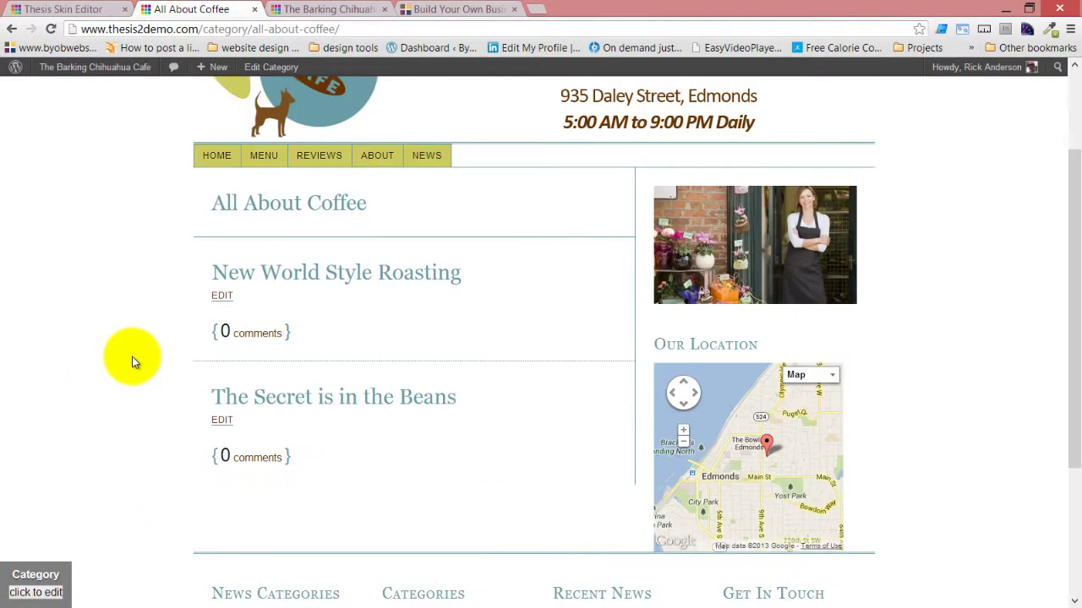